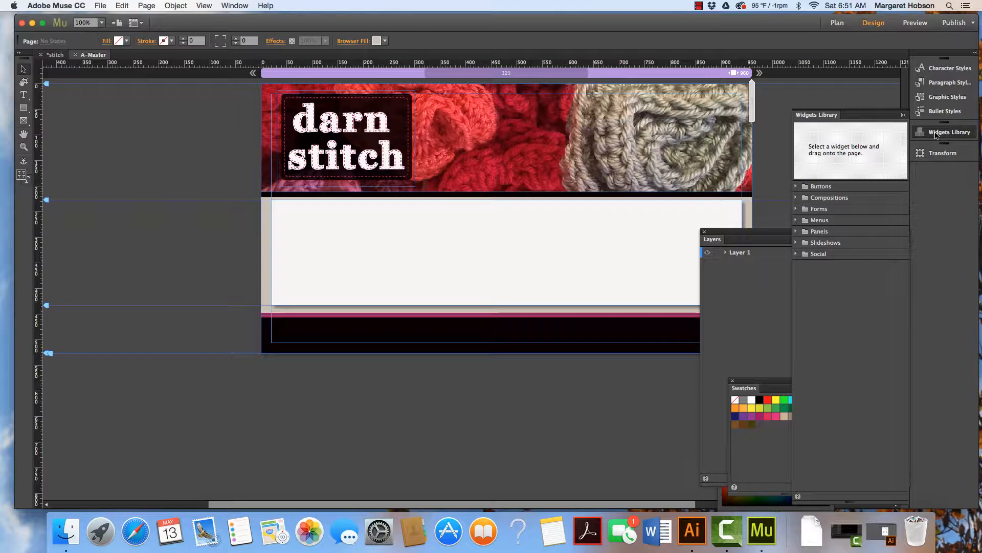
pyautogui.click(237, 6)
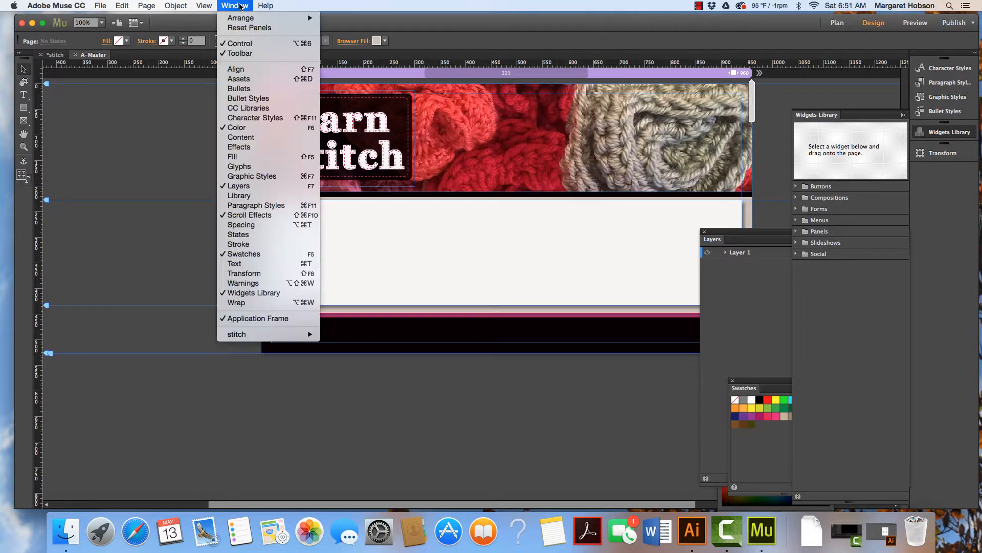
pyautogui.click(369, 9)
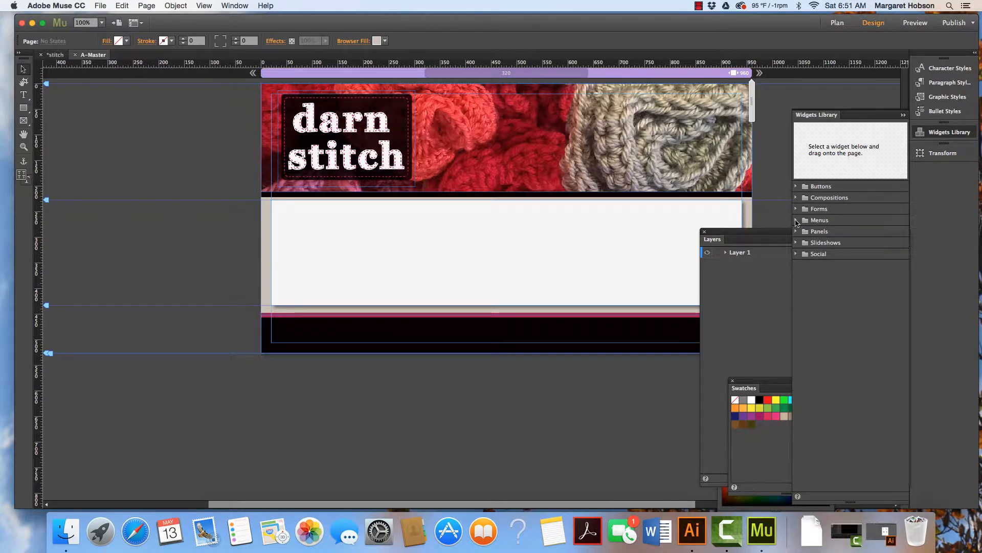
# Place a Horizontal menu widget in the header beside the logo, positioned at about X 415, Y 72.
pyautogui.click(796, 220)
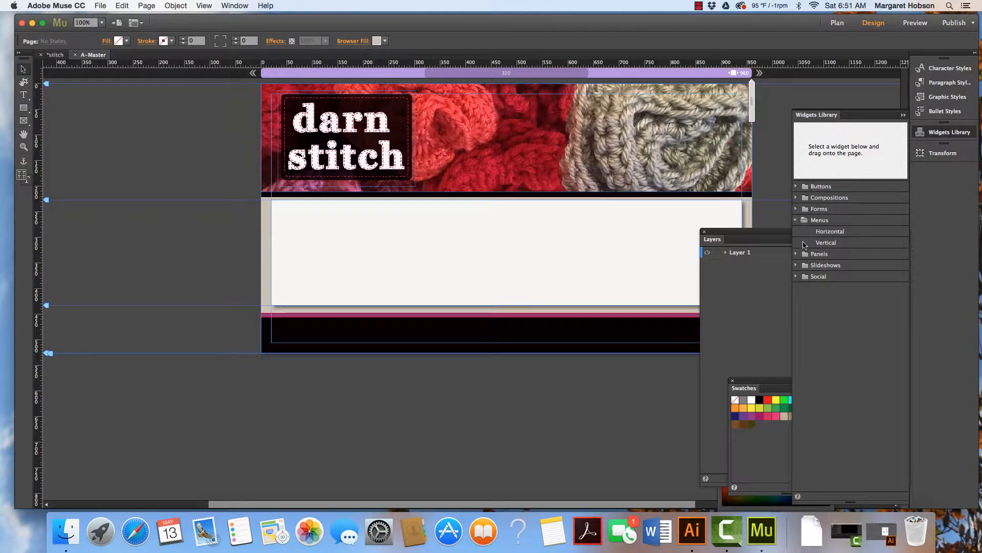
pyautogui.click(830, 233)
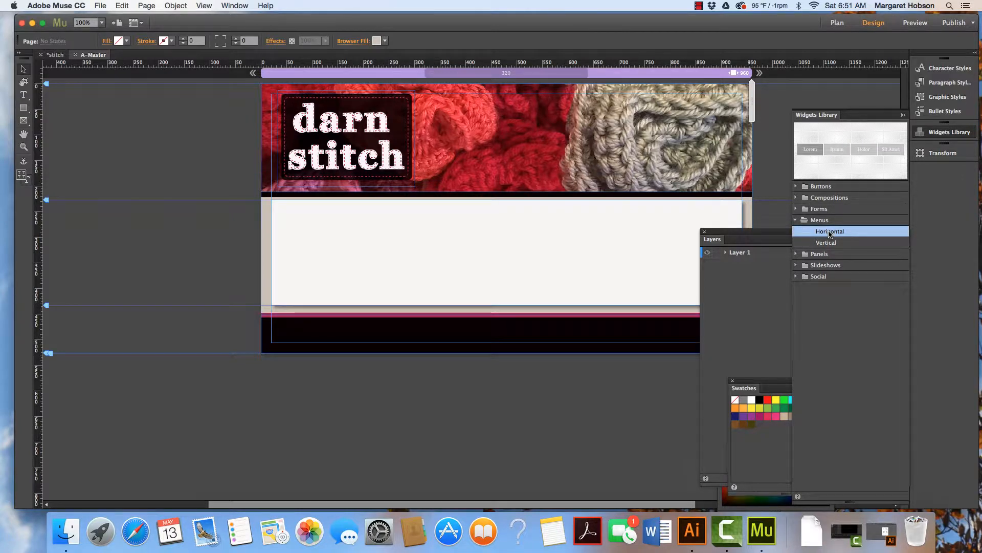
pyautogui.moveTo(830, 232); pyautogui.dragTo(523, 129)
pyautogui.click(583, 134)
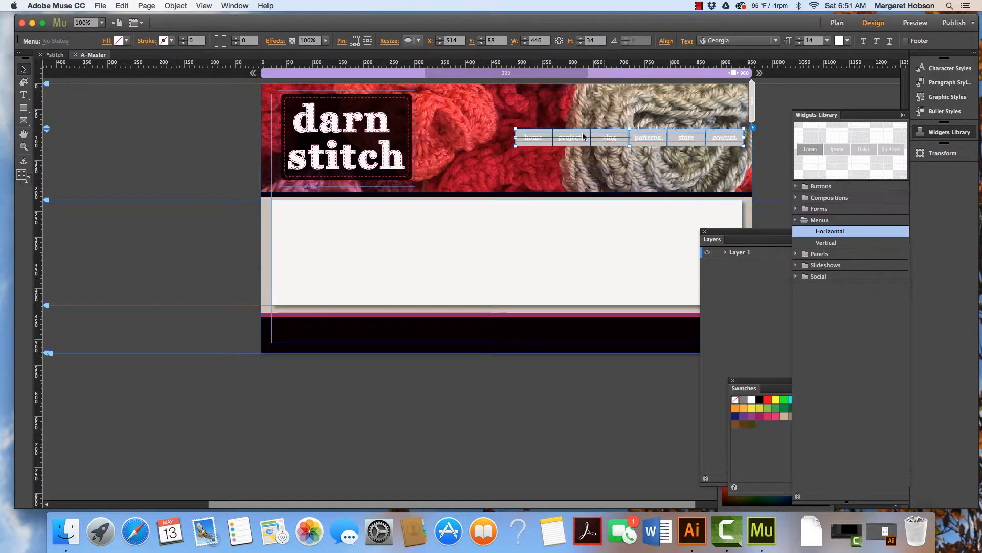
pyautogui.moveTo(584, 136); pyautogui.dragTo(557, 126)
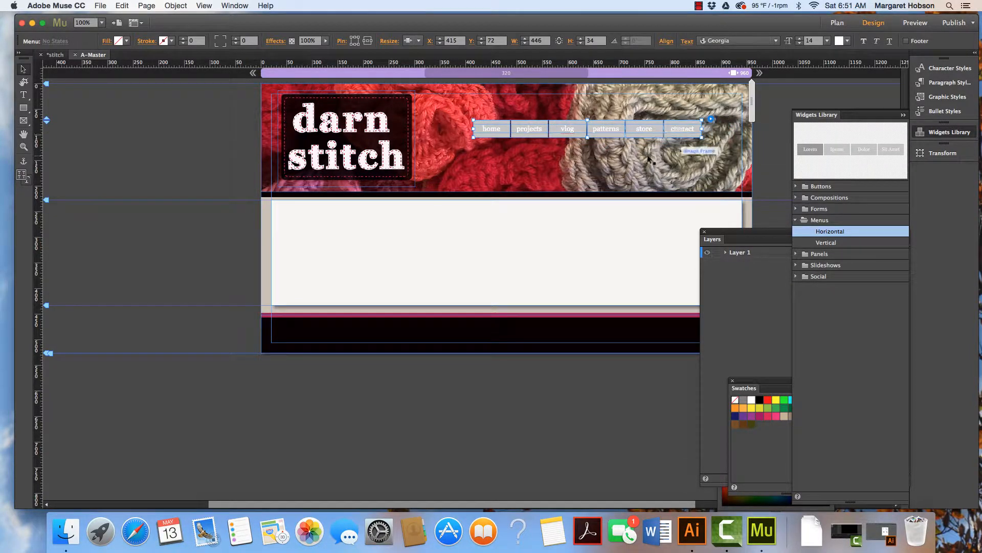
# Open the menu widget's Options panel to review its settings, then reselect the menu.
pyautogui.click(712, 120)
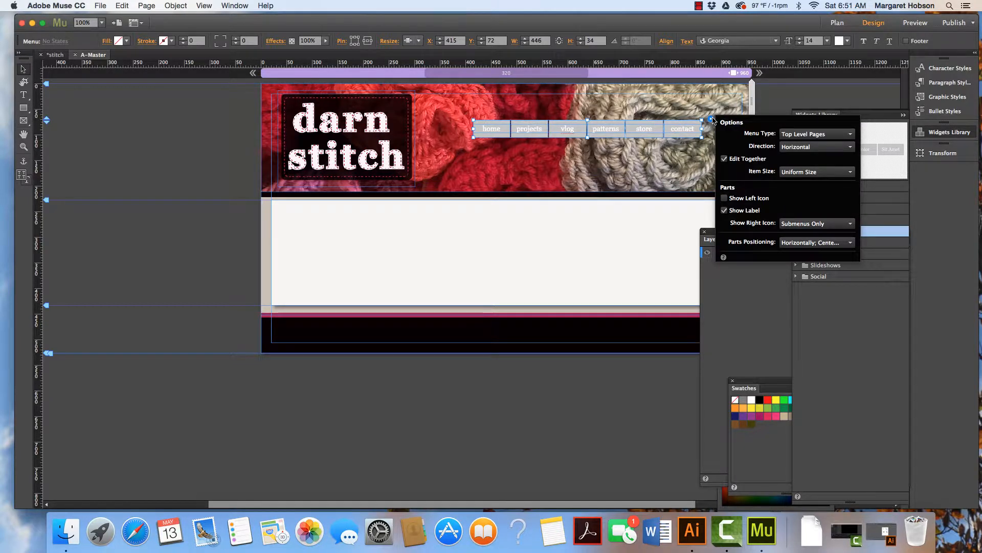
pyautogui.click(597, 155)
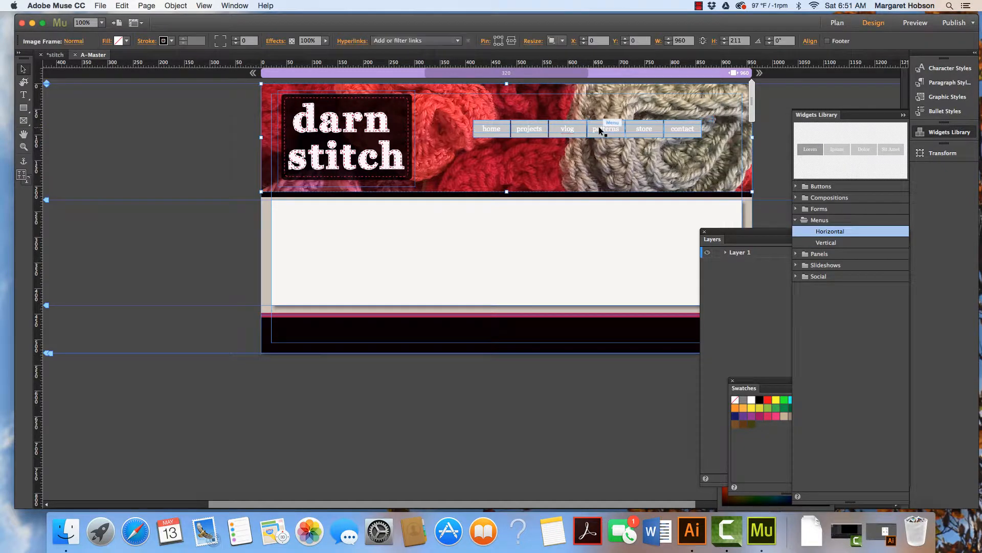
pyautogui.click(560, 130)
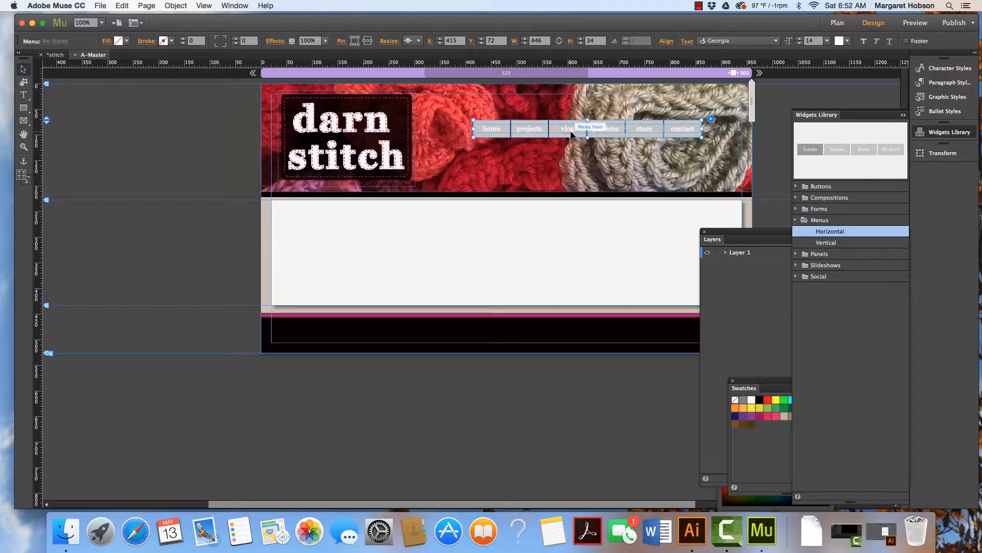
# Open the States panel and inspect the vlog item's Normal, Rollover, Mouse Down and Active states.
pyautogui.click(229, 5)
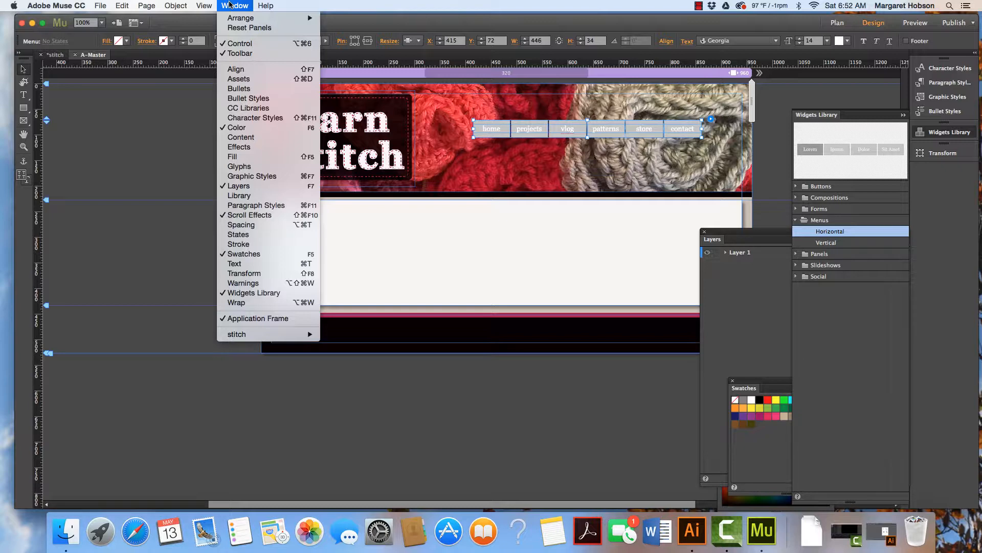
pyautogui.click(235, 235)
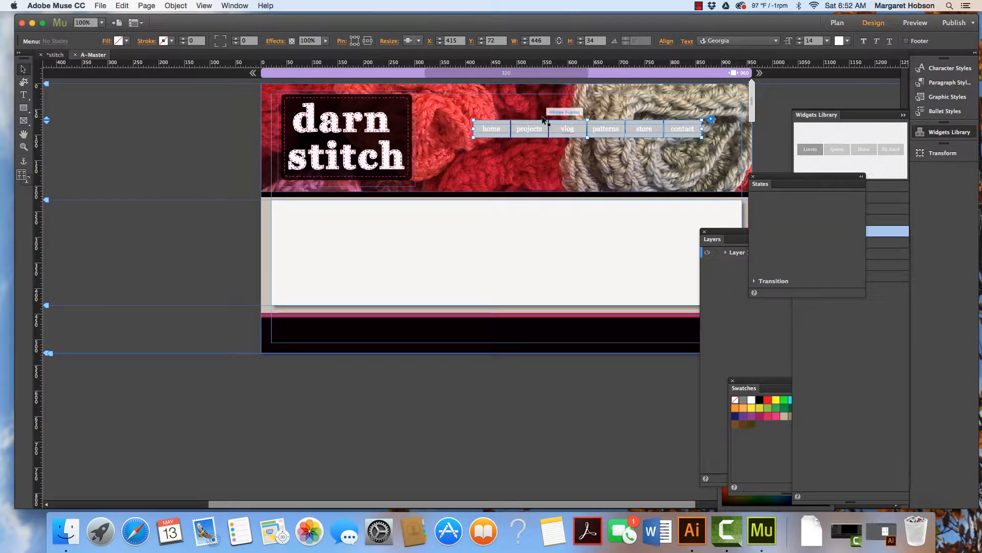
pyautogui.click(563, 128)
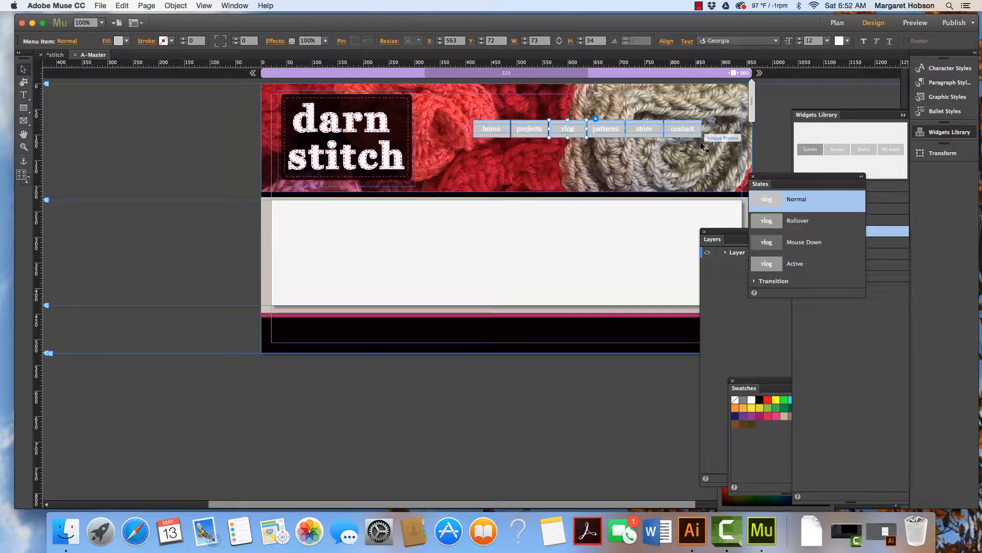
pyautogui.click(767, 223)
pyautogui.click(770, 244)
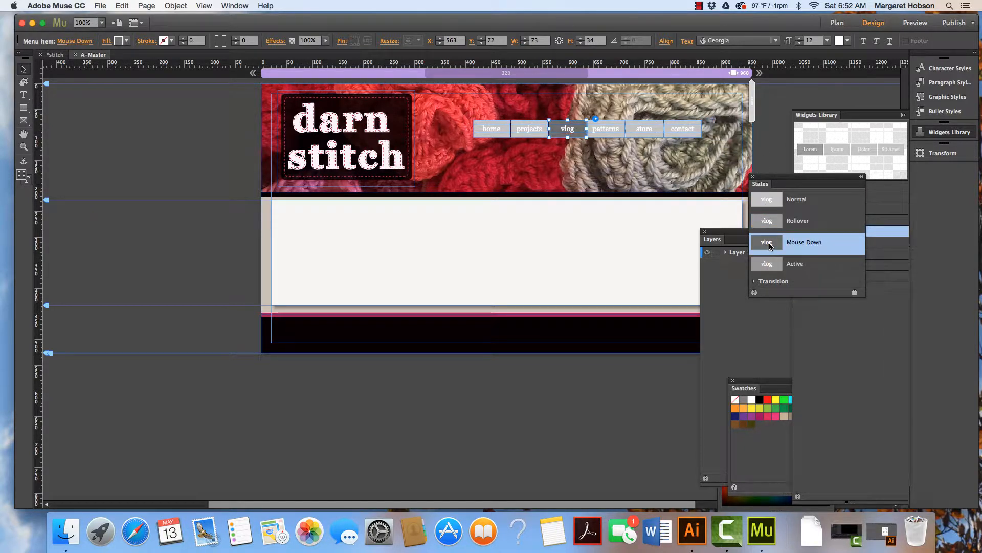
pyautogui.click(770, 266)
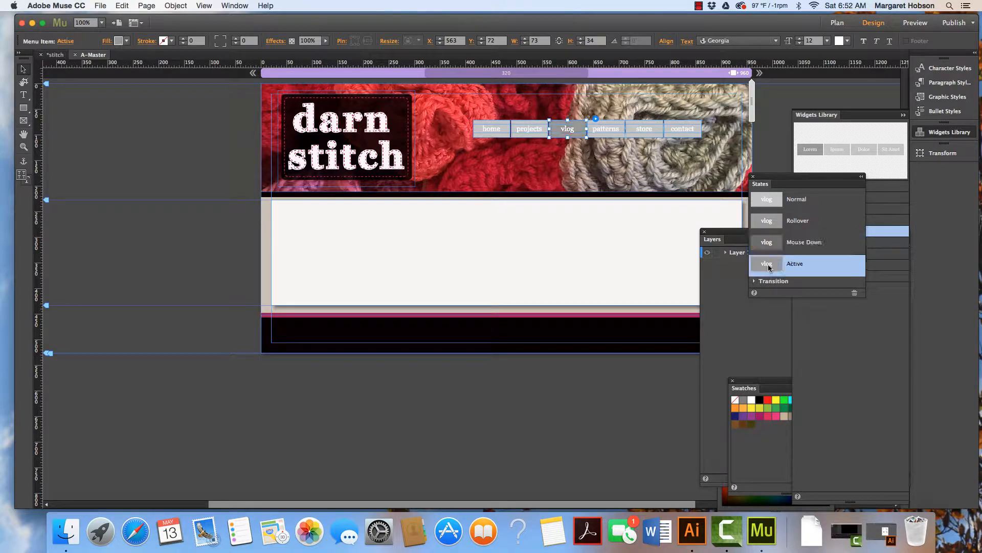
pyautogui.click(763, 204)
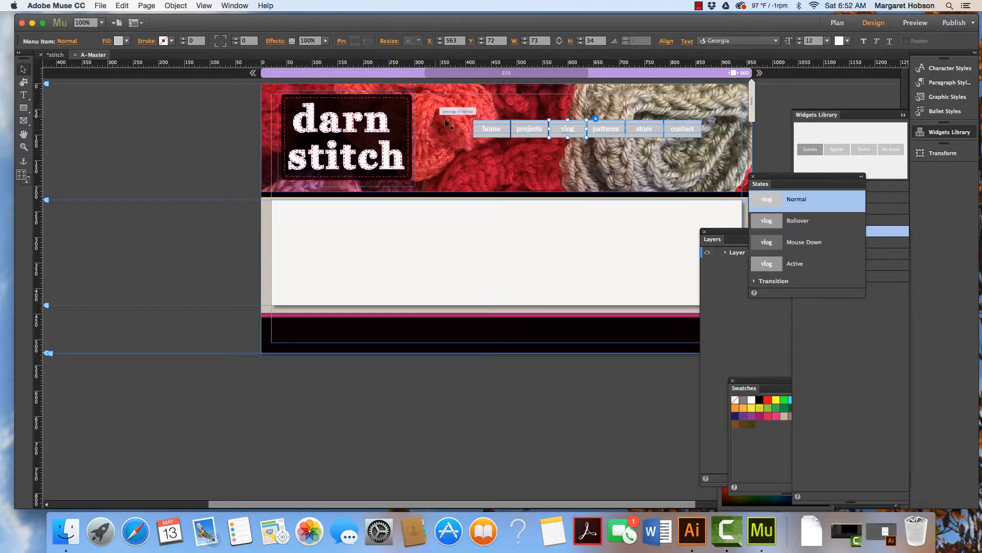
# Set the menu items' Normal state fill to none.
pyautogui.click(527, 134)
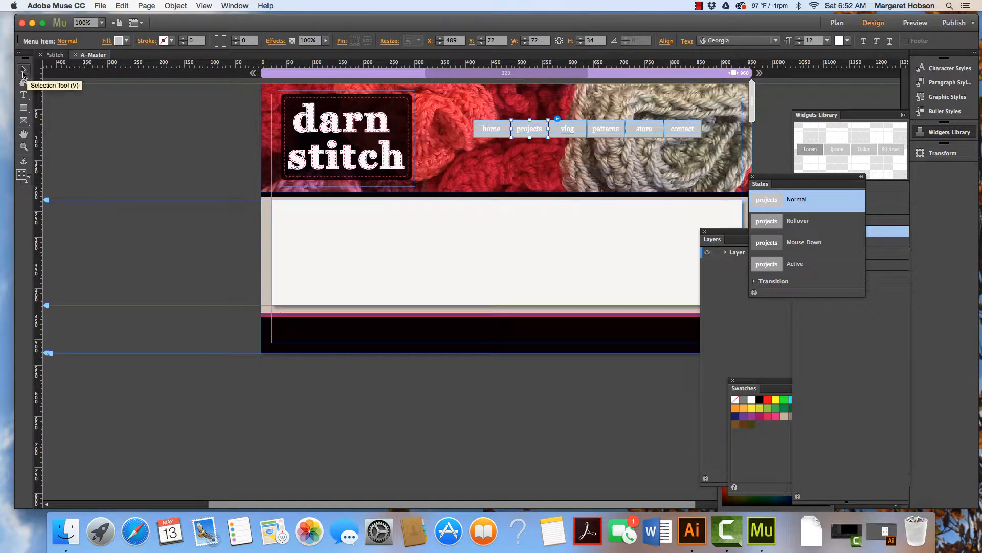
pyautogui.click(126, 42)
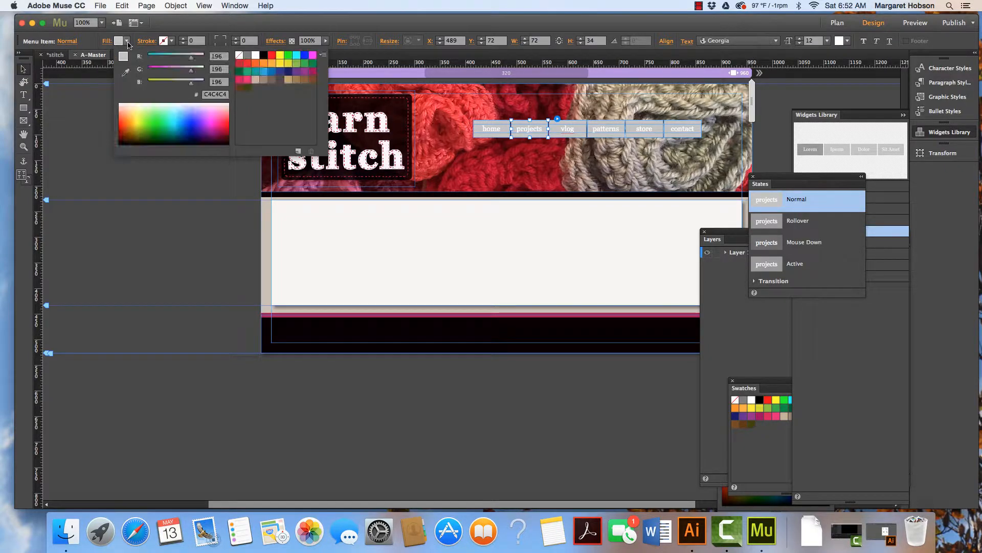
pyautogui.click(239, 56)
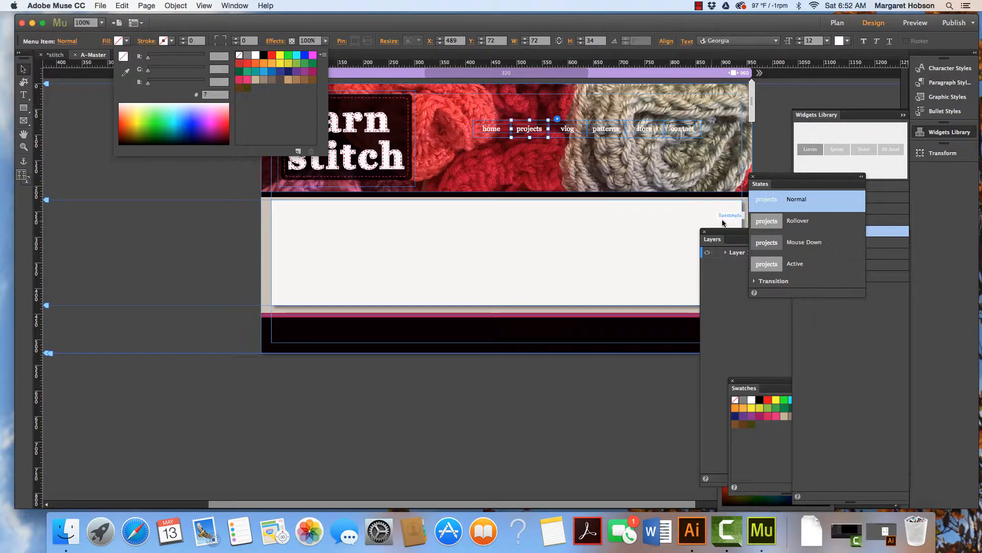
# Set the Rollover state fill to dark red 4A010A, sampled with the eyedropper from the header image.
pyautogui.click(807, 222)
pyautogui.click(785, 223)
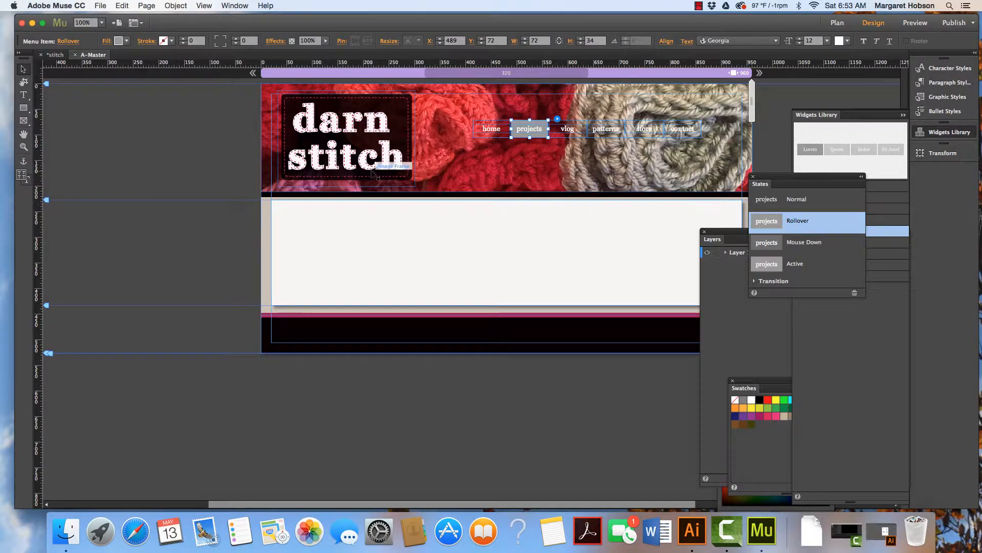
pyautogui.click(126, 41)
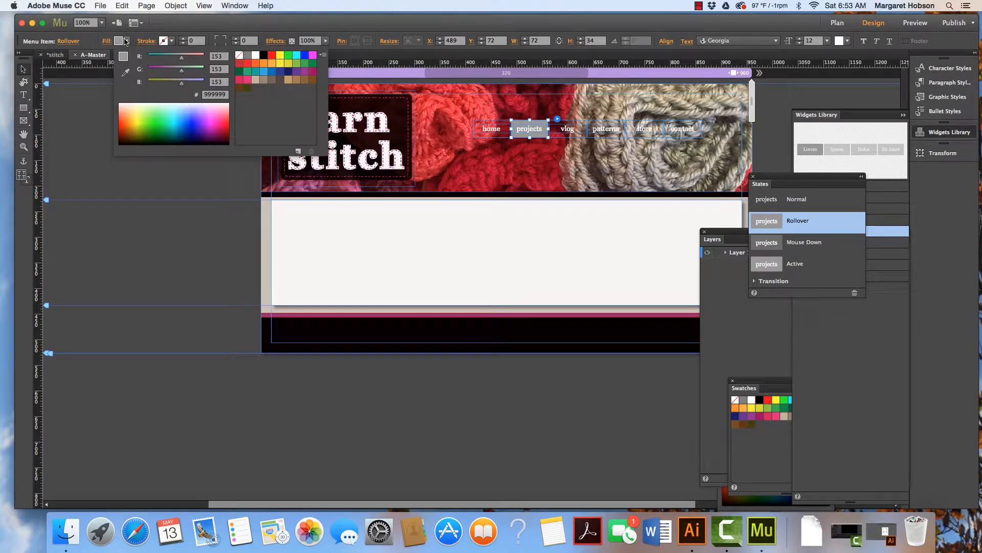
pyautogui.click(128, 73)
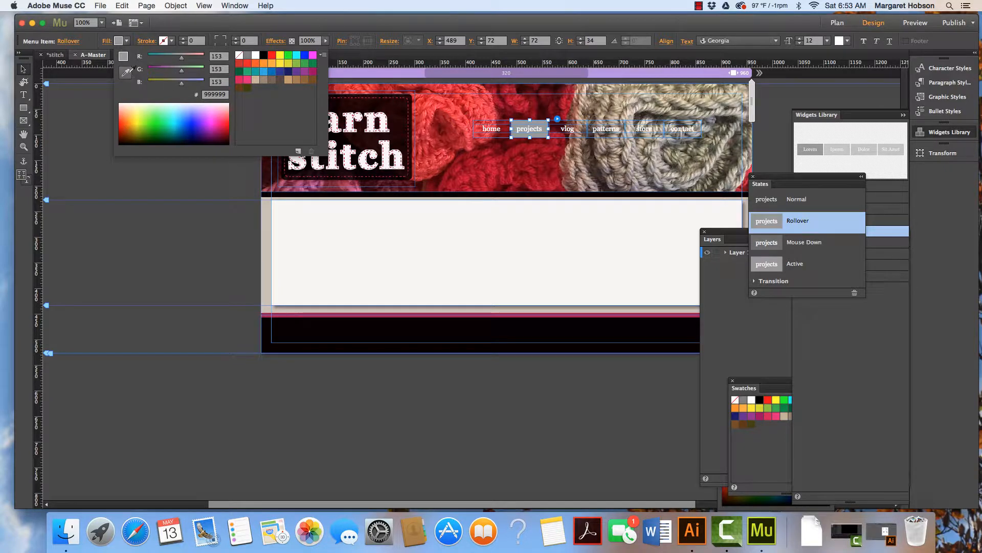
pyautogui.click(507, 147)
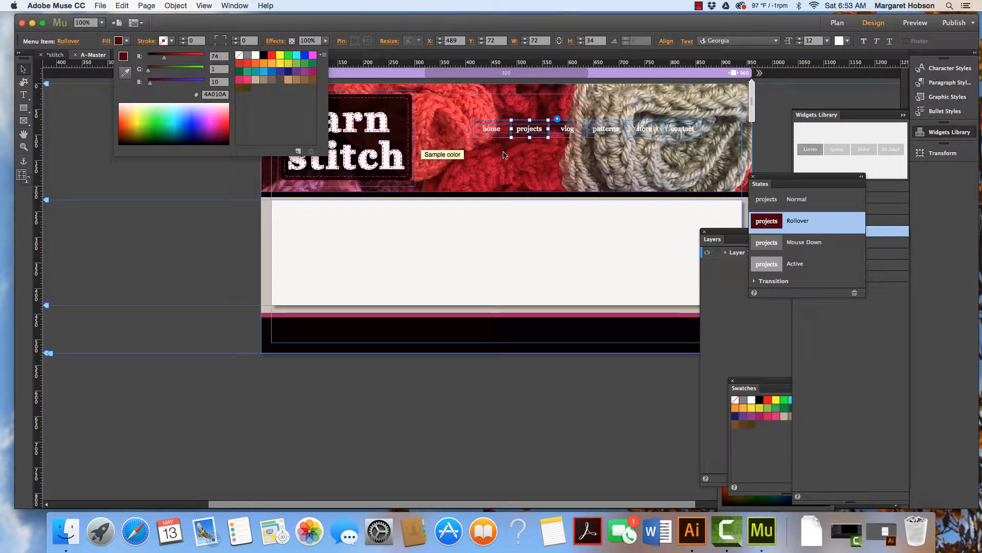
# Set the Mouse Down state fill to red 960D21, sampled with the eyedropper from the yarn image.
pyautogui.click(794, 245)
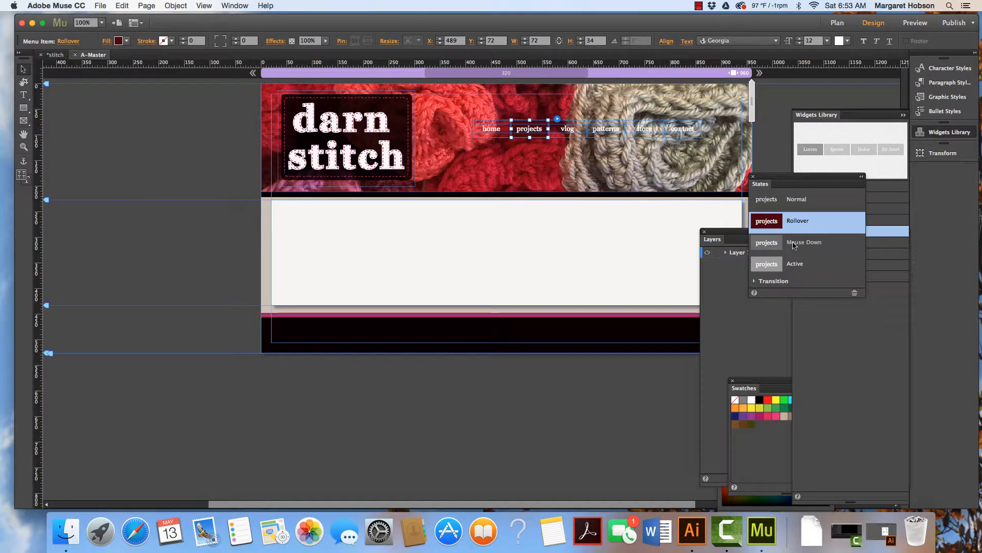
pyautogui.click(794, 245)
pyautogui.click(125, 45)
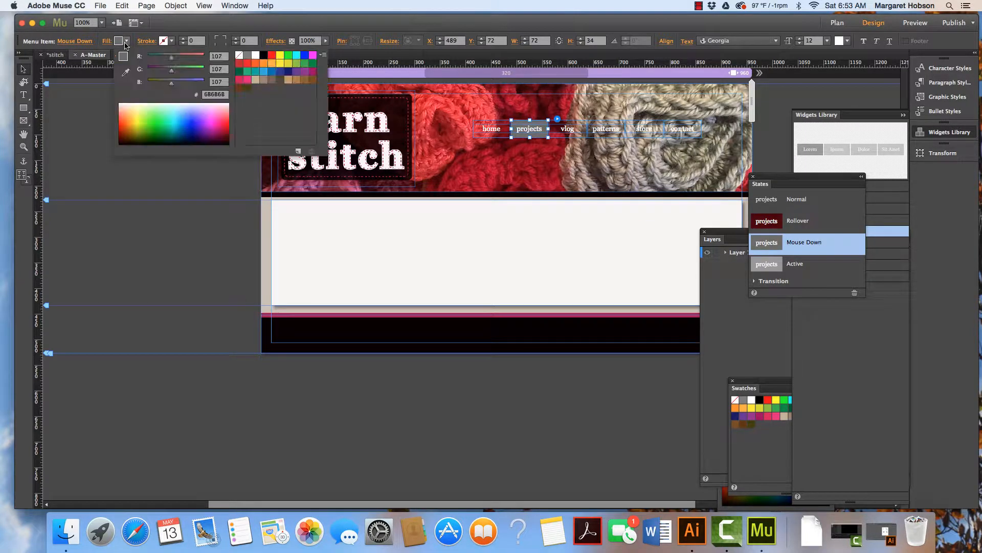
pyautogui.click(125, 72)
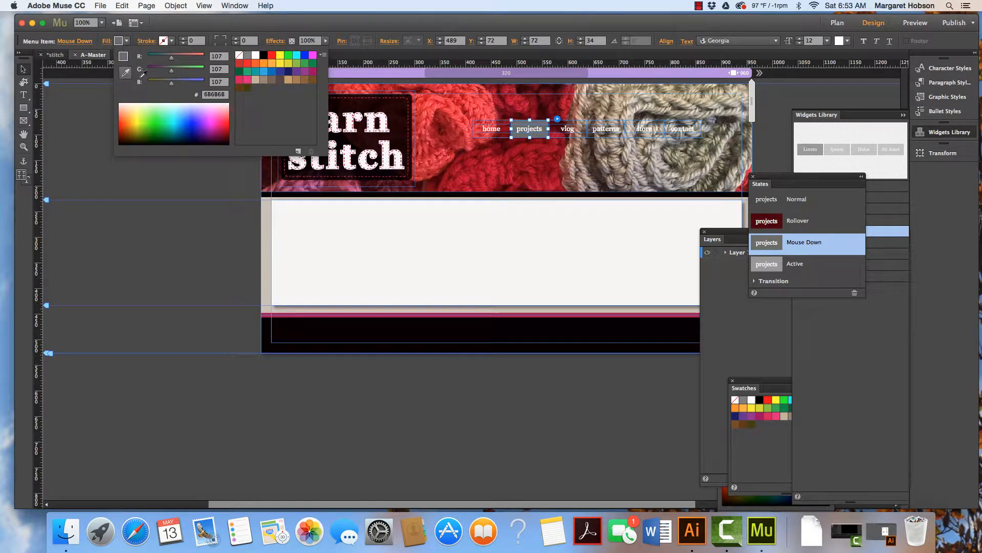
pyautogui.click(480, 154)
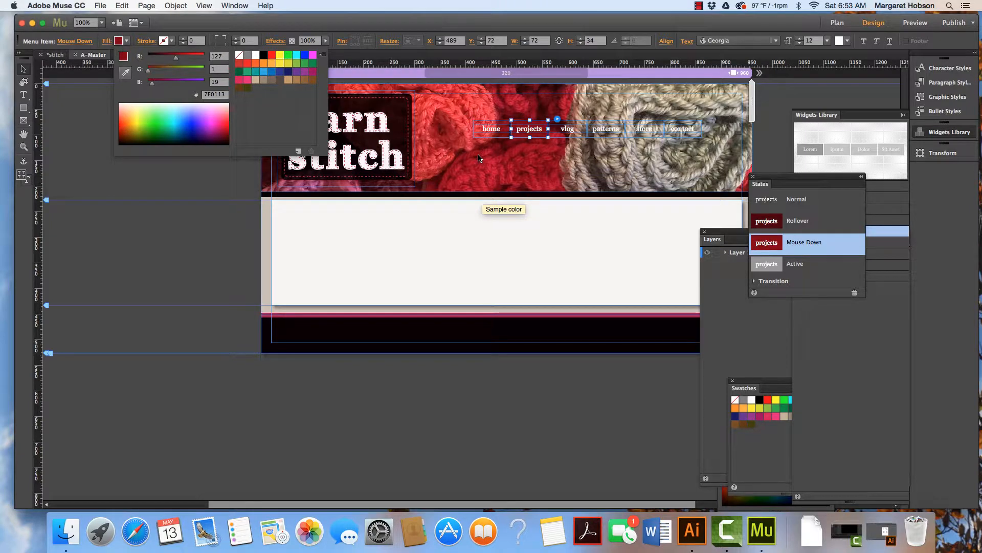
# Set the Active state fill to none.
pyautogui.click(801, 269)
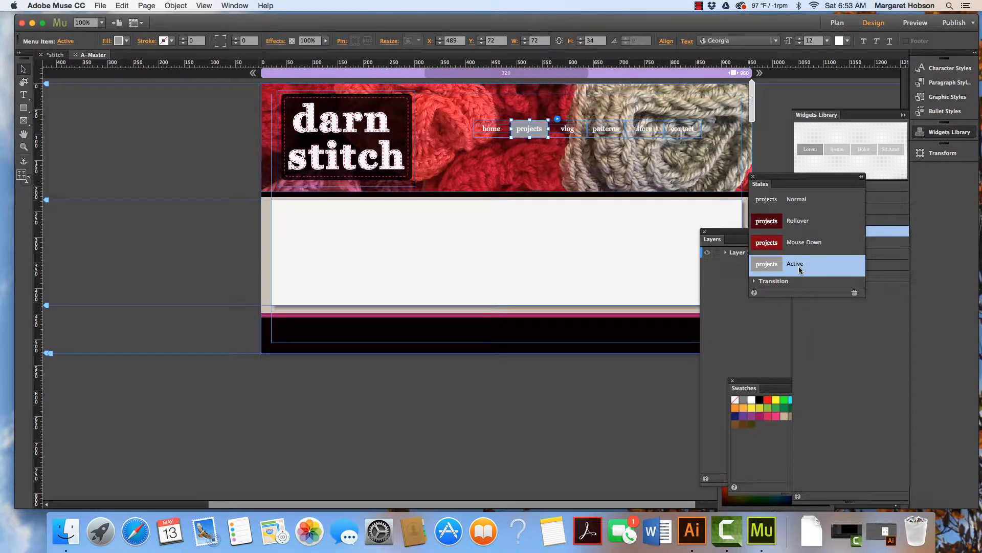
pyautogui.click(129, 42)
pyautogui.click(238, 55)
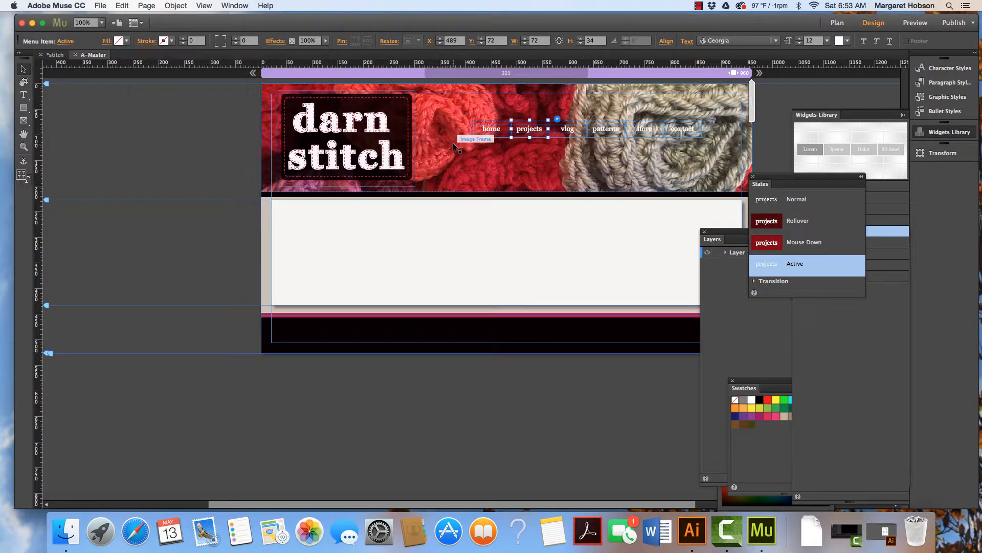
# Select the home menu item and review its states.
pyautogui.click(486, 123)
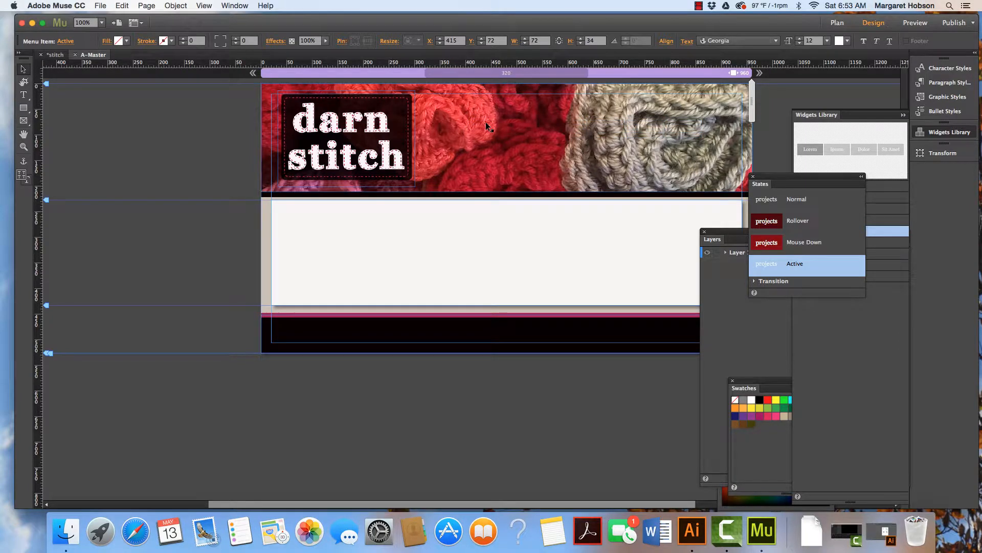
pyautogui.click(496, 130)
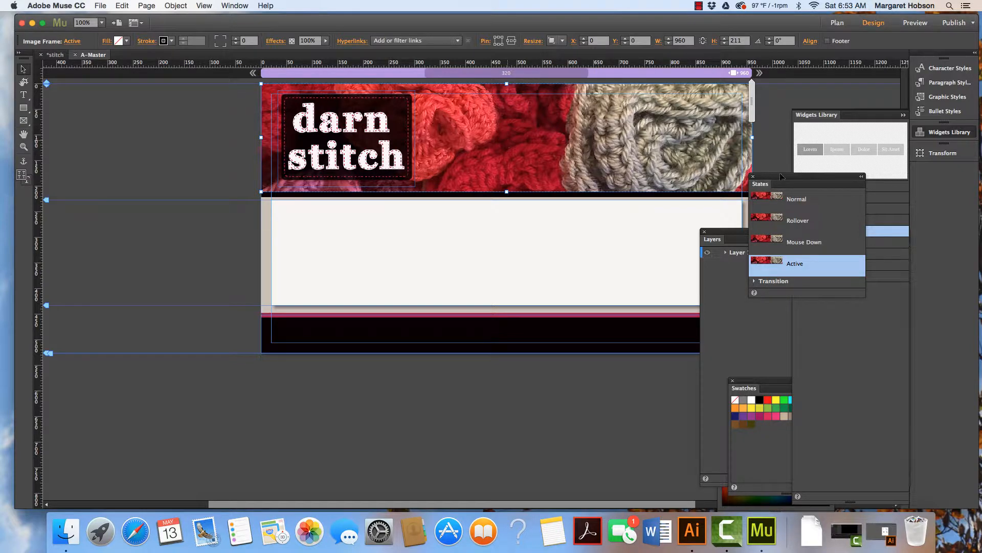
pyautogui.click(800, 200)
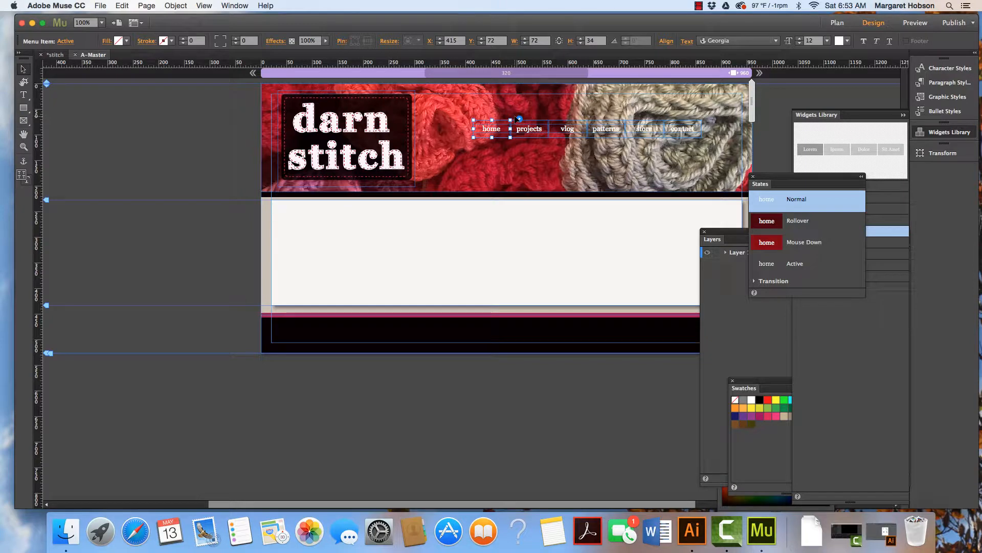
# Move the menu slightly to the left within the header.
pyautogui.click(122, 5)
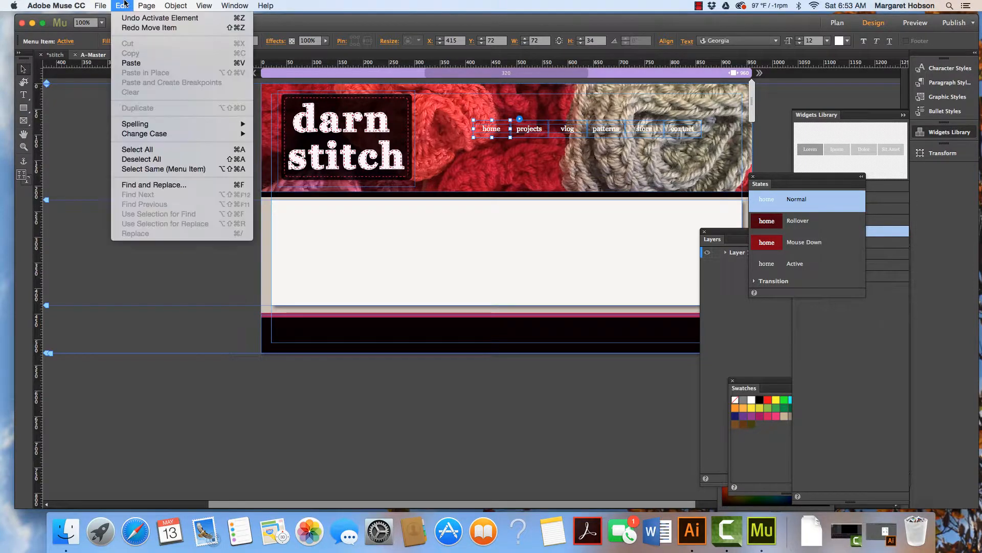
pyautogui.moveTo(146, 5)
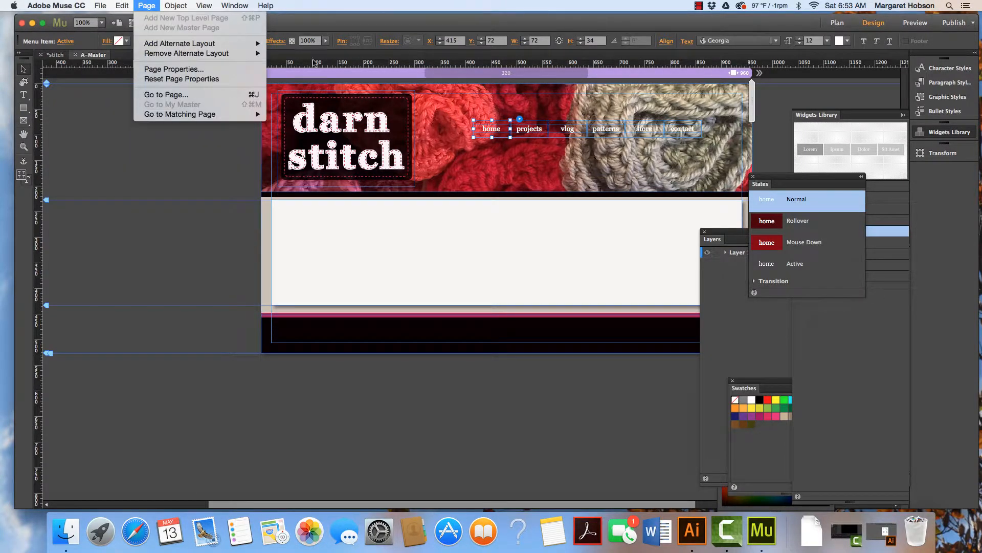
pyautogui.click(468, 109)
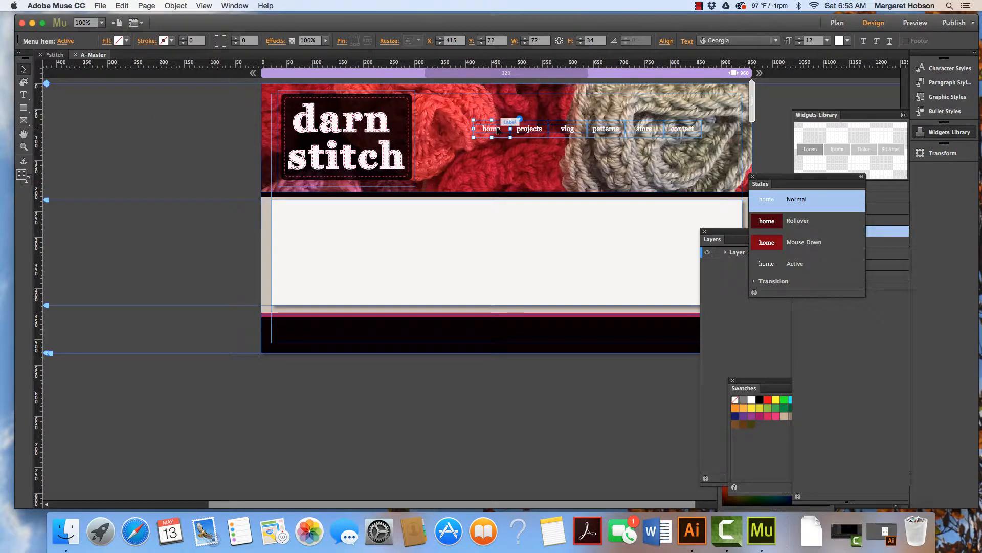
pyautogui.moveTo(497, 129)
pyautogui.mouseDown()
pyautogui.moveTo(486, 119)
pyautogui.moveTo(481, 127)
pyautogui.mouseUp()
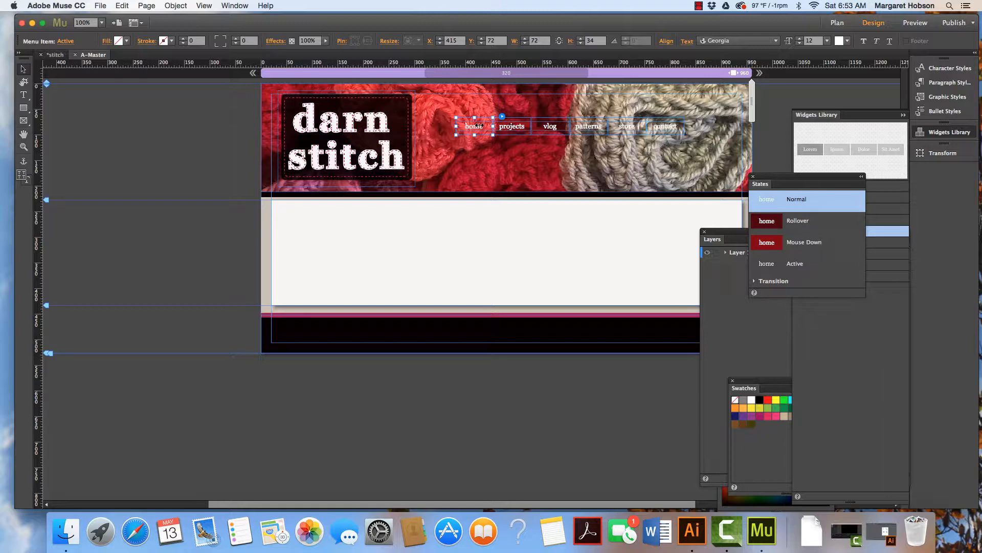
# Try increasing the active menu item's label text size to 16.
pyautogui.click(23, 95)
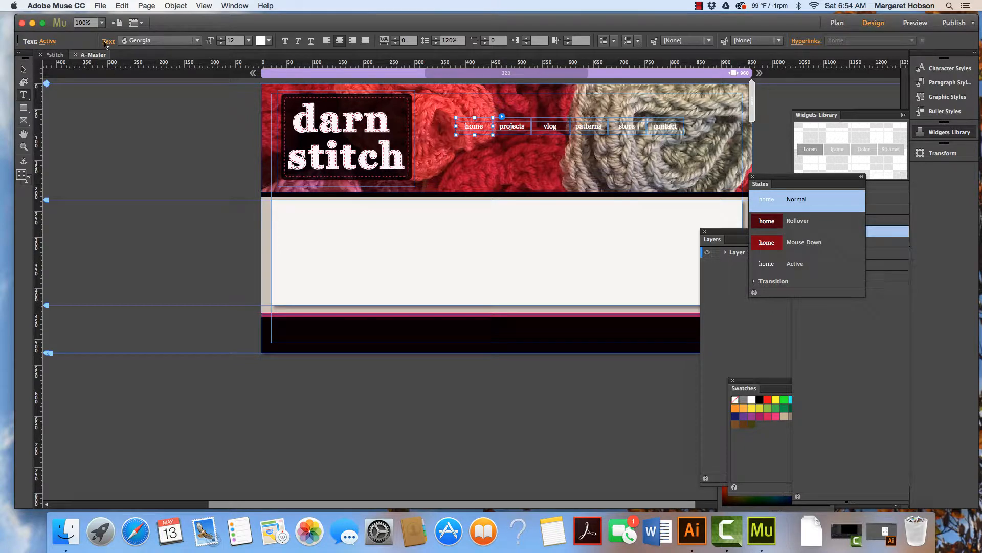
pyautogui.click(197, 42)
pyautogui.click(198, 42)
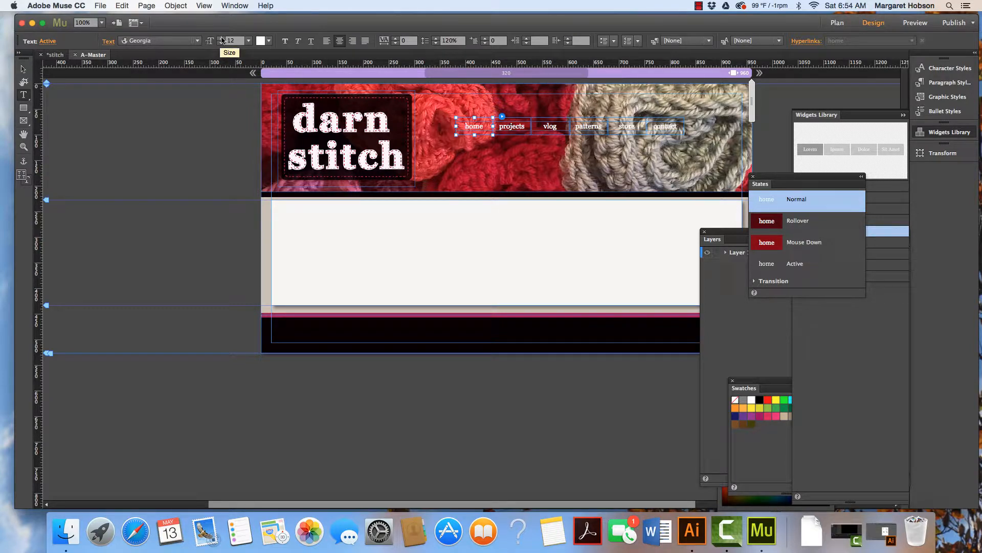
pyautogui.click(221, 38)
pyautogui.click(221, 38)
pyautogui.click(222, 38)
pyautogui.click(221, 38)
pyautogui.click(221, 38)
pyautogui.click(221, 38)
pyautogui.click(222, 41)
pyautogui.click(23, 68)
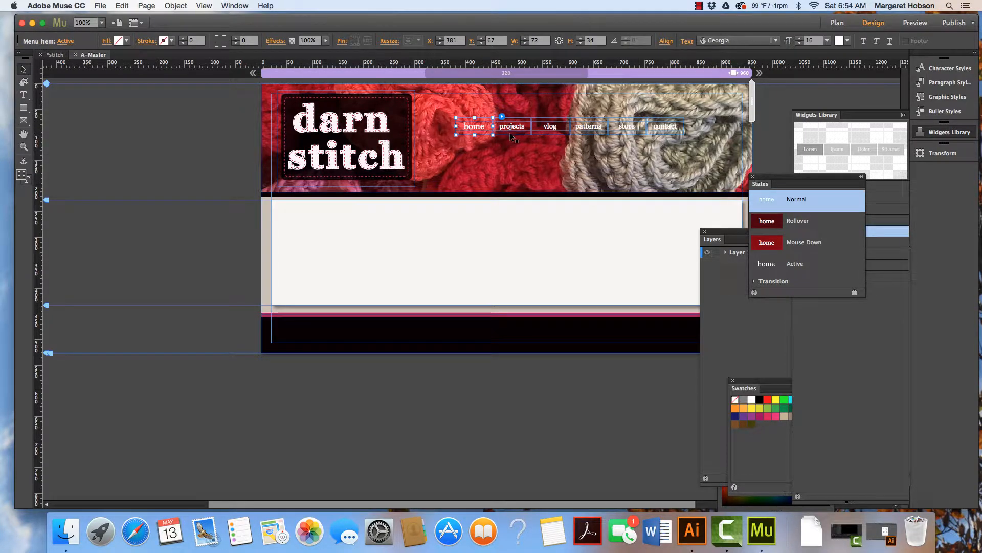
# Select all menu items and set their label text size to 21.
pyautogui.keyDown('shift'); pyautogui.click(550, 131); pyautogui.keyUp('shift')
pyautogui.keyDown('shift'); pyautogui.click(601, 135); pyautogui.keyUp('shift')
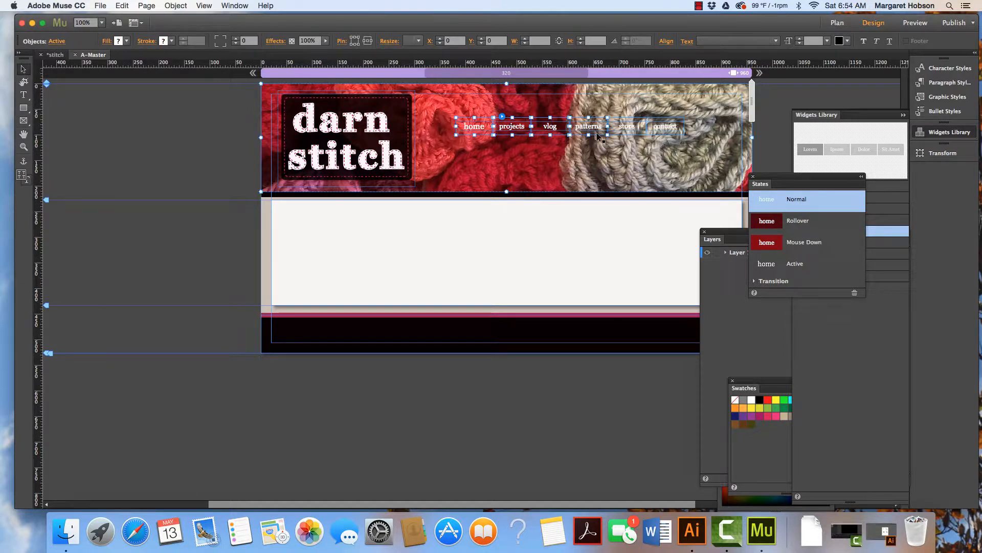
pyautogui.keyDown('shift'); pyautogui.click(625, 135); pyautogui.keyUp('shift')
pyautogui.keyDown('shift'); pyautogui.click(663, 136); pyautogui.keyUp('shift')
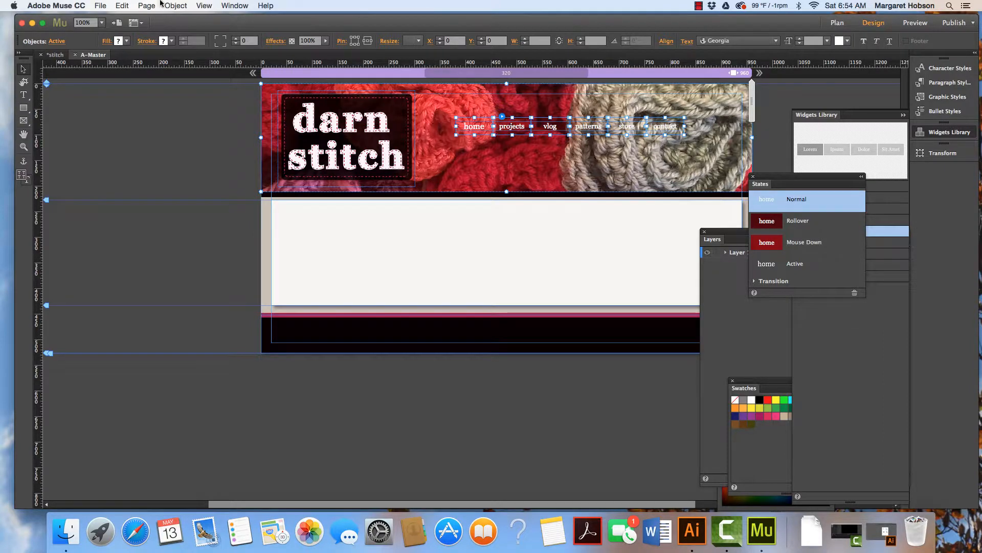
pyautogui.click(22, 96)
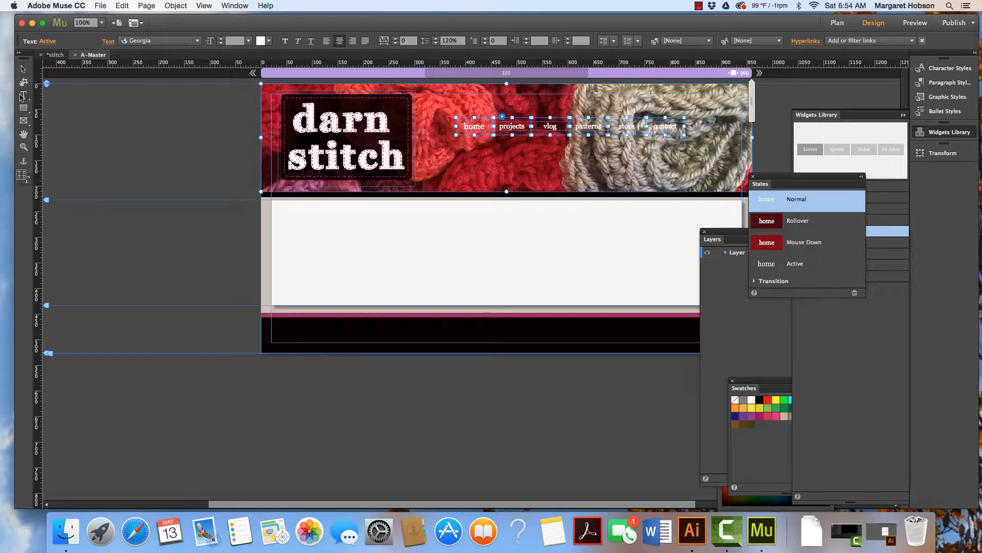
pyautogui.click(222, 41)
pyautogui.write('3')
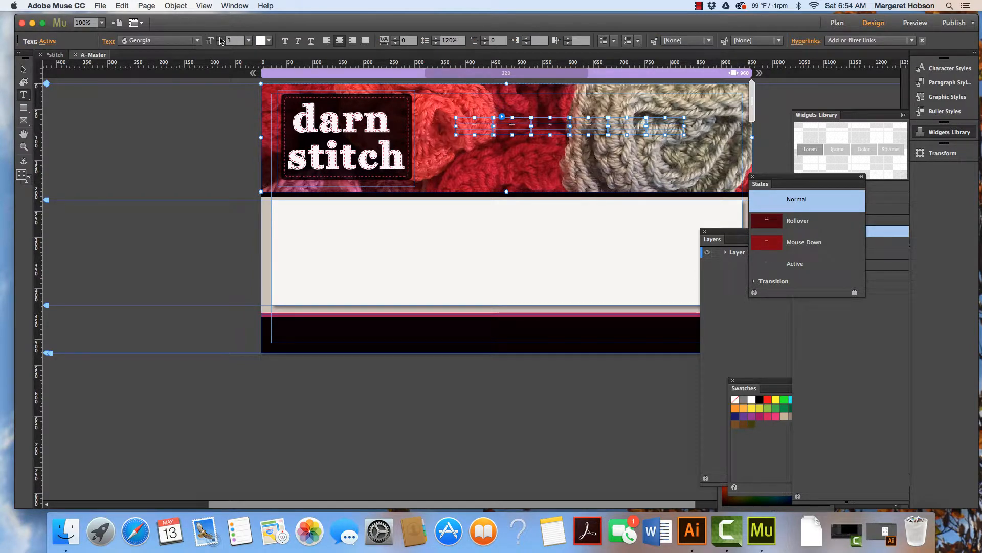
pyautogui.click(221, 38)
pyautogui.click(220, 38)
pyautogui.click(220, 38)
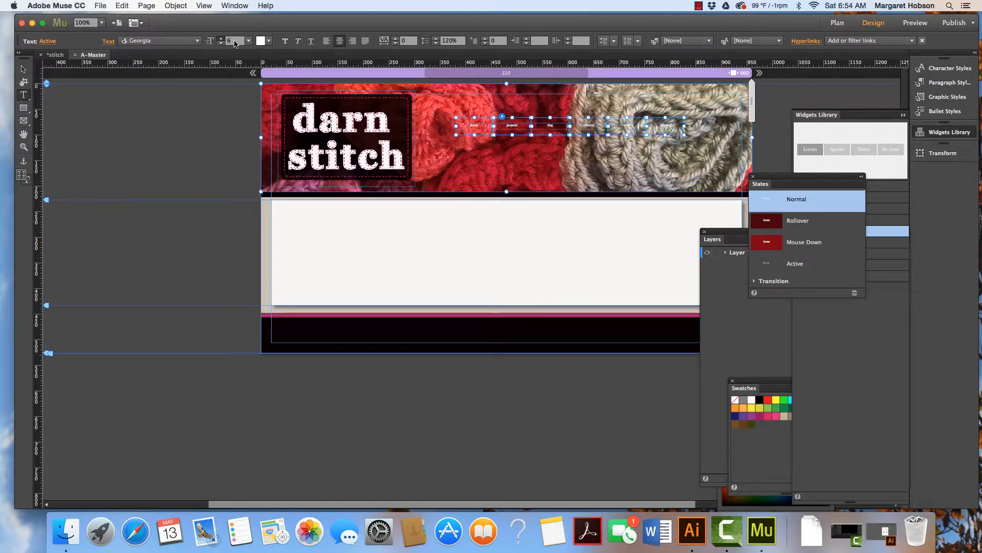
pyautogui.click(231, 41)
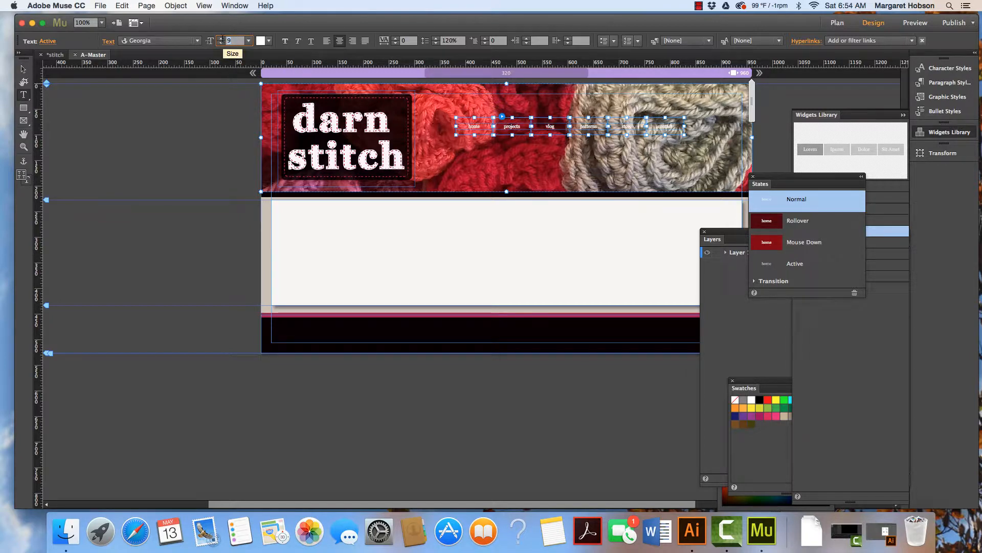
pyautogui.write('16')
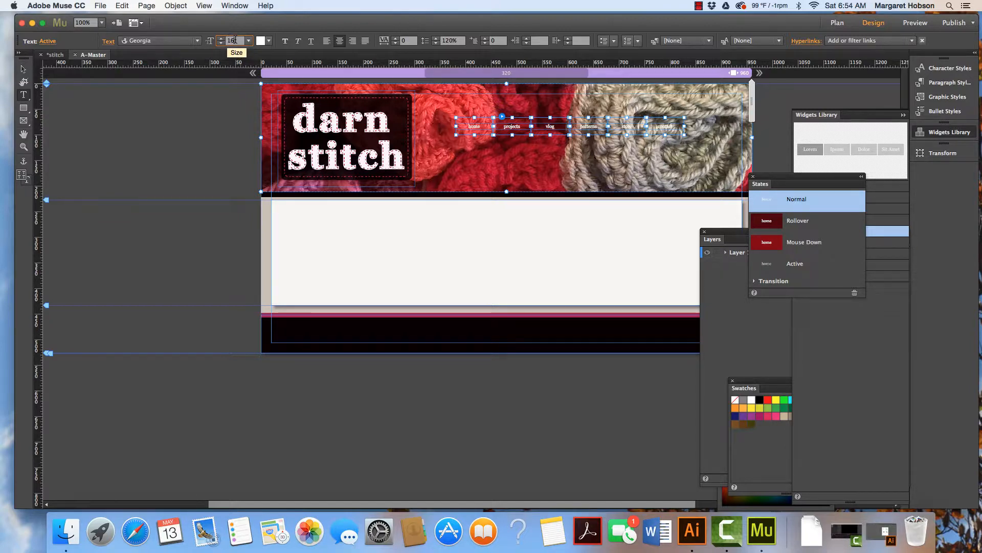
pyautogui.click(176, 44)
pyautogui.click(176, 43)
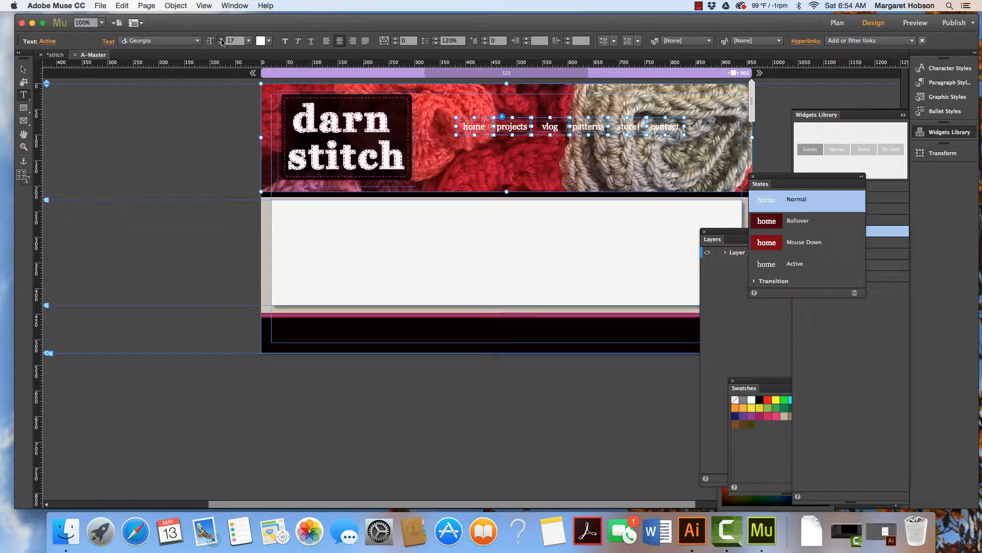
pyautogui.click(221, 40)
pyautogui.click(222, 40)
pyautogui.click(222, 40)
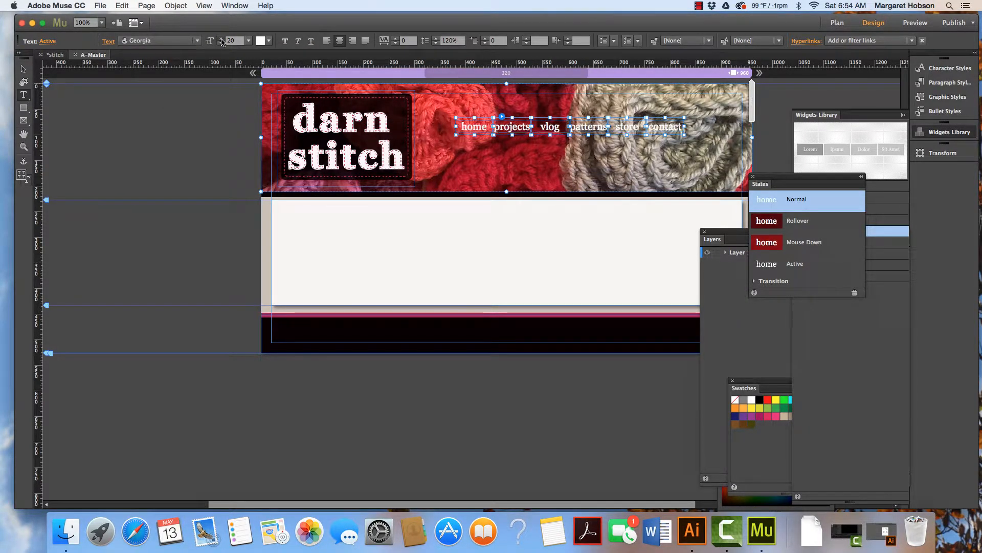
pyautogui.click(222, 40)
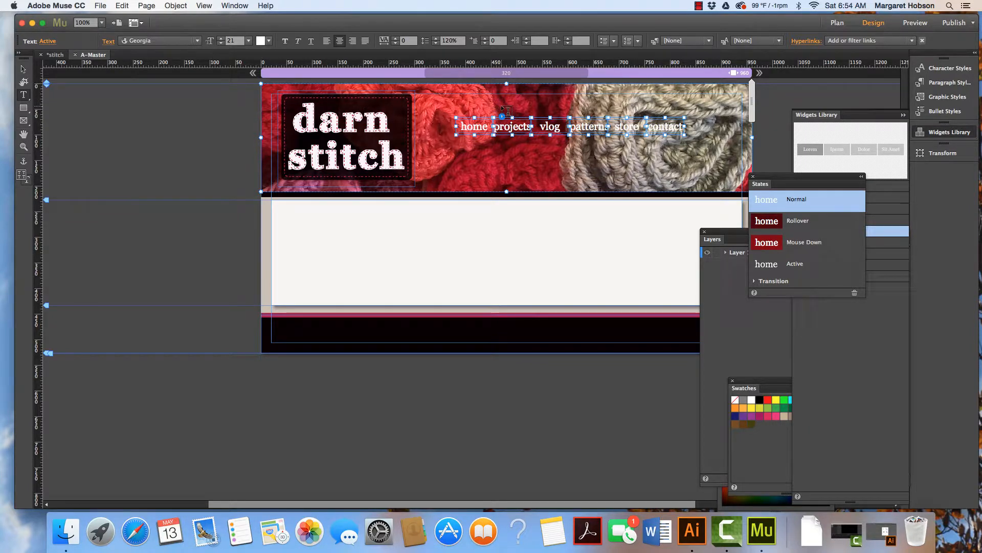
pyautogui.click(24, 69)
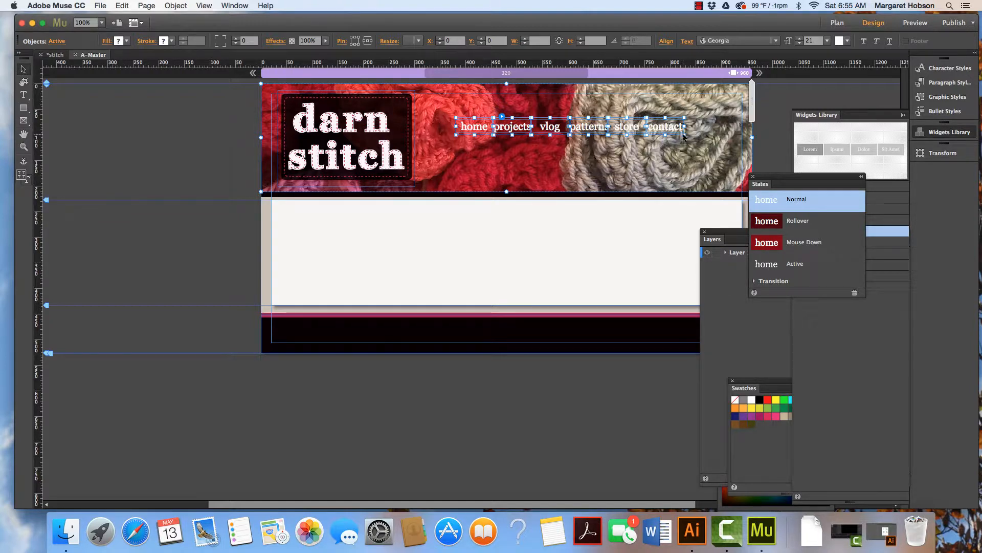
# Try dragging the menu, and undo the accidental header move.
pyautogui.moveTo(684, 136)
pyautogui.mouseDown()
pyautogui.moveTo(699, 144)
pyautogui.moveTo(676, 127)
pyautogui.mouseUp()
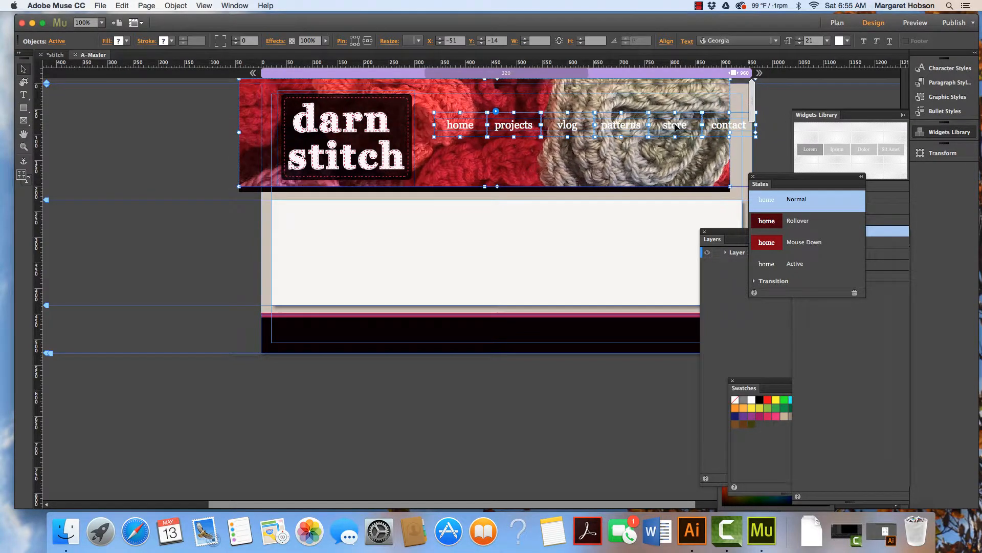
pyautogui.press('super+z')
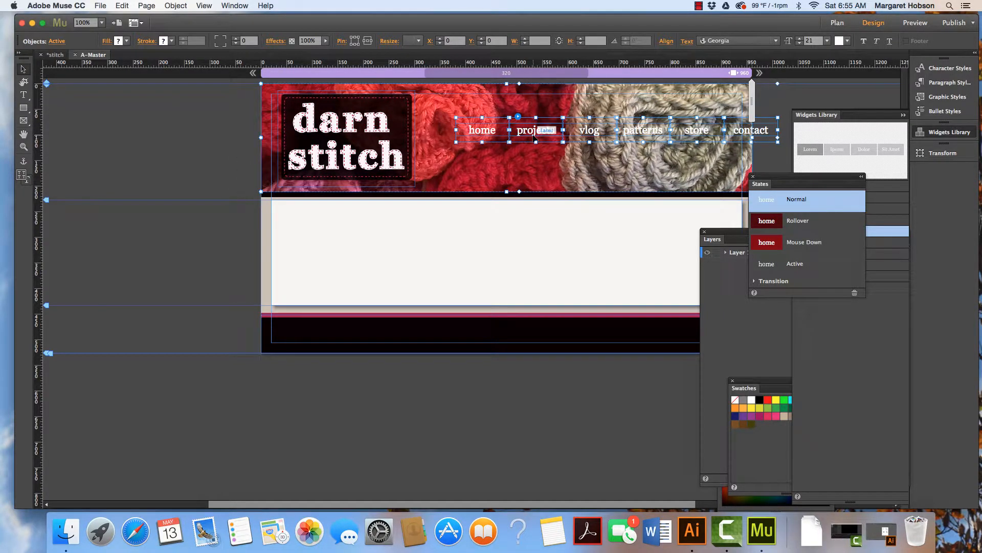
# Lock the header image, logo and rectangle layers so only the menu stays selectable.
pyautogui.click(533, 132)
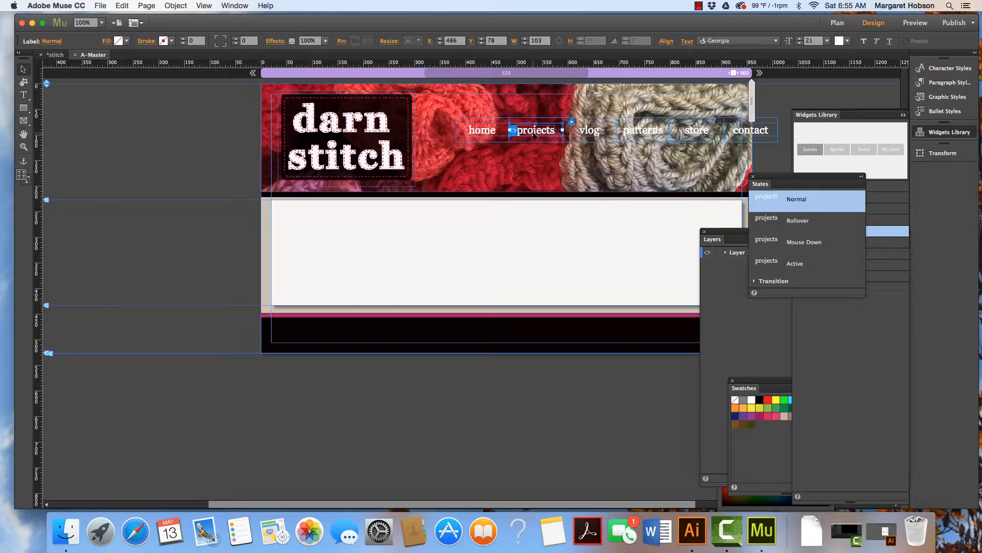
pyautogui.click(514, 116)
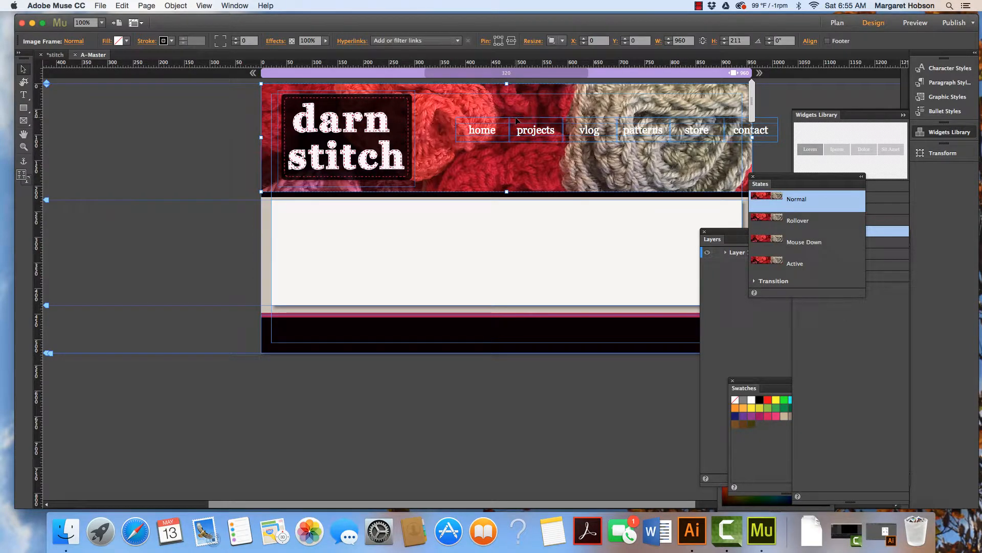
pyautogui.click(517, 122)
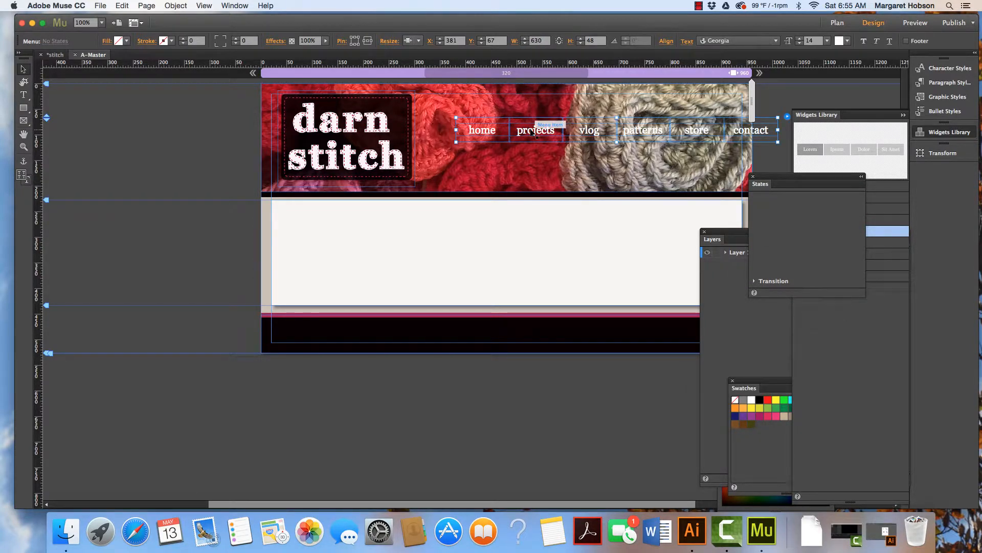
pyautogui.click(534, 131)
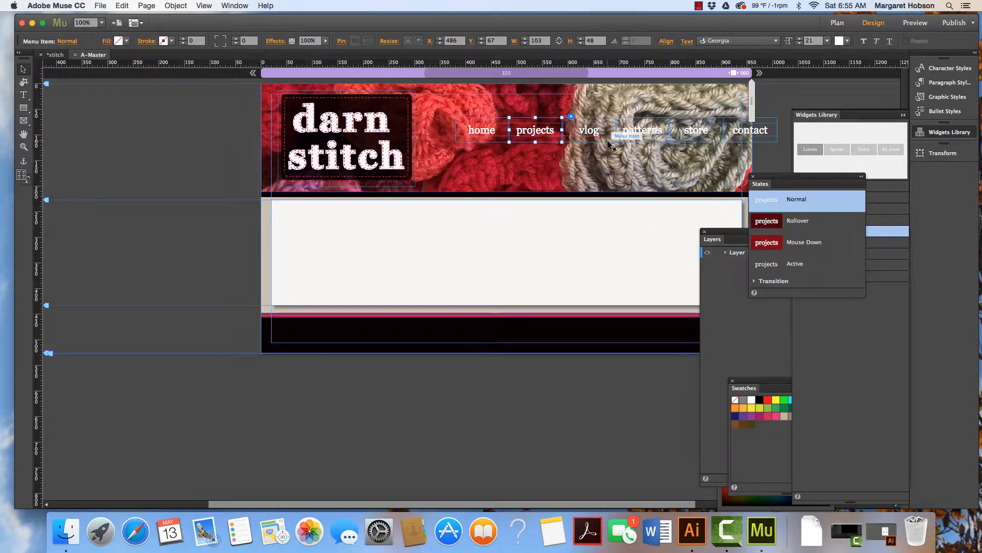
pyautogui.click(753, 177)
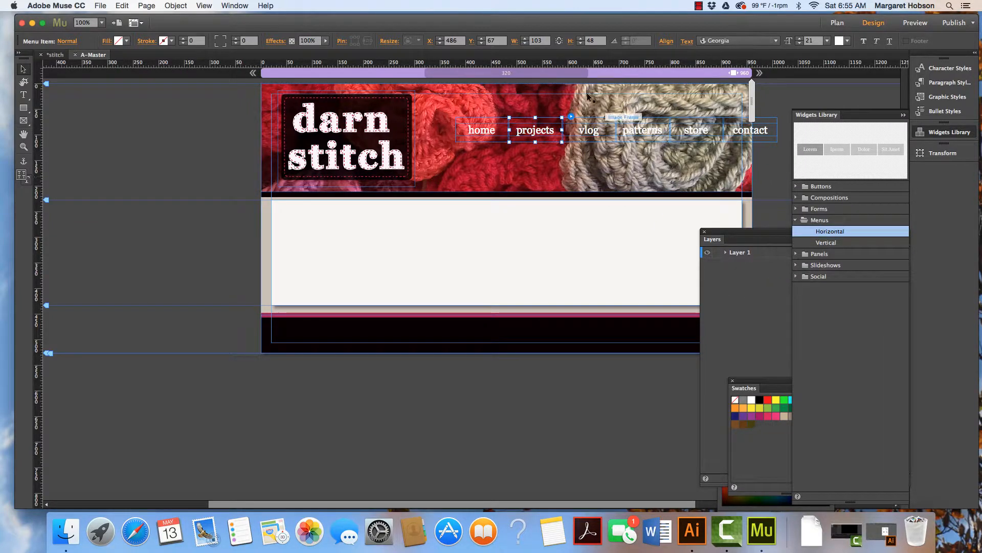
pyautogui.click(726, 252)
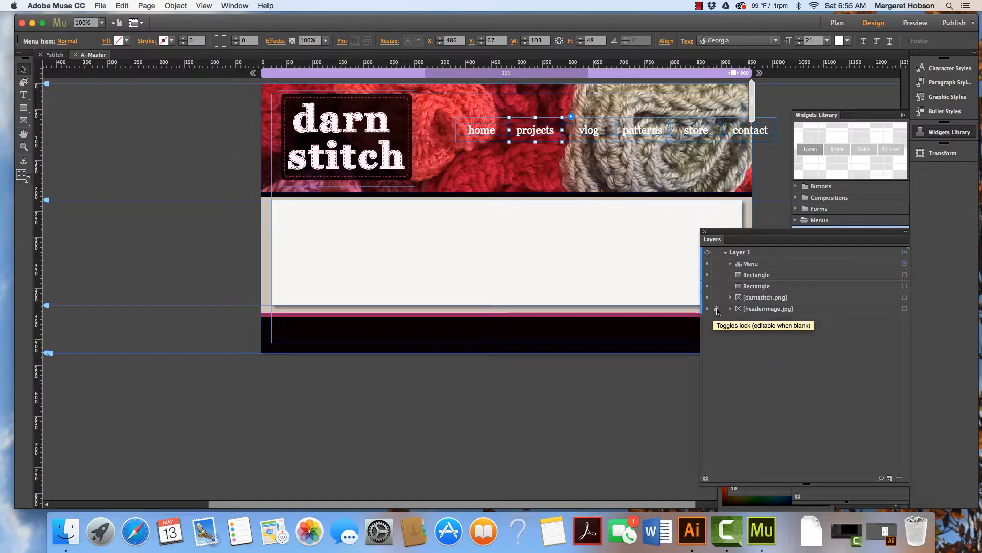
pyautogui.click(716, 309)
pyautogui.click(716, 299)
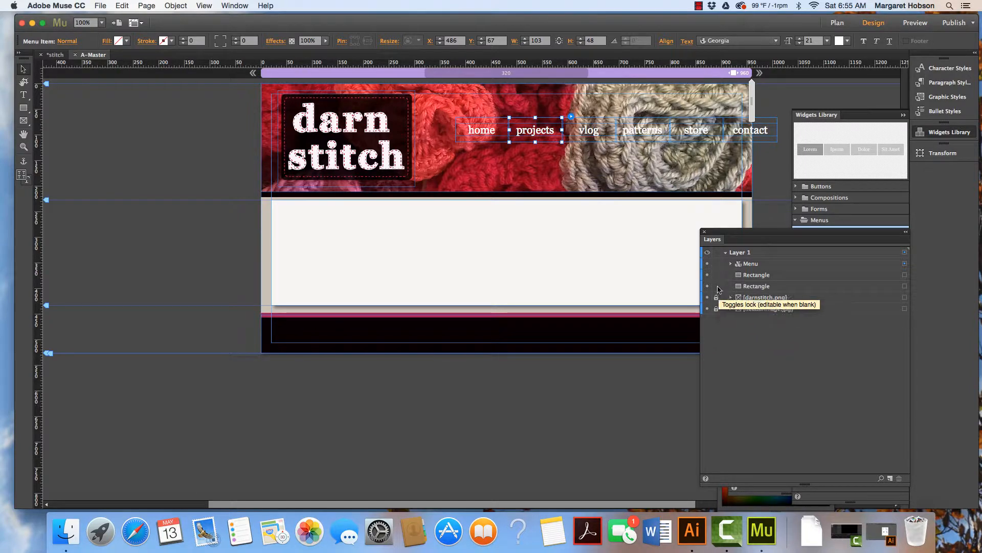
pyautogui.click(717, 286)
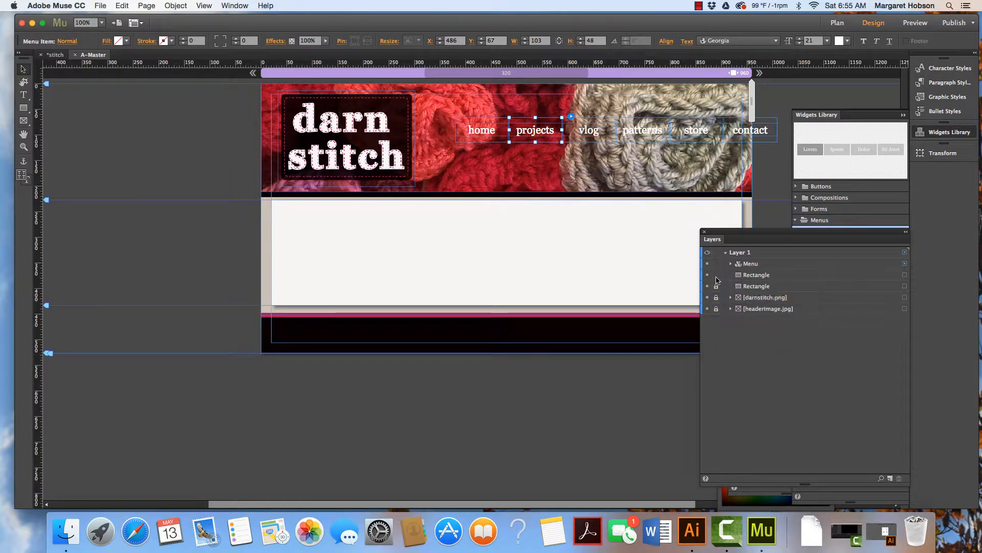
pyautogui.click(747, 264)
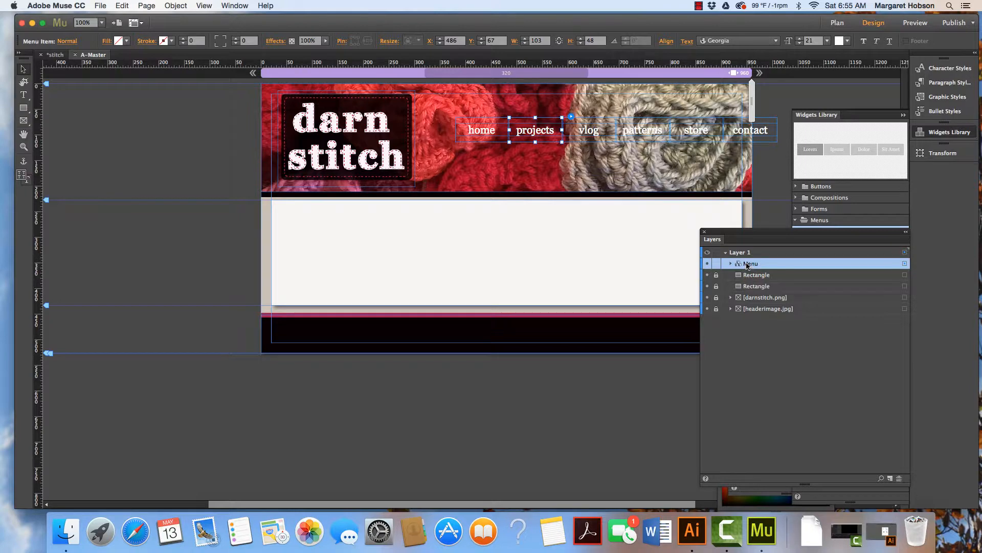
# Move the menu items closer together, tightening the spacing between the labels.
pyautogui.click(662, 132)
pyautogui.click(585, 132)
pyautogui.press('Left')
pyautogui.press('Left')
pyautogui.press('Left')
pyautogui.press('Left')
pyautogui.press('Left')
pyautogui.press('Left')
pyautogui.press('Left')
pyautogui.press('Left')
pyautogui.press('Left')
pyautogui.press('Left')
pyautogui.press('Left')
pyautogui.press('Left')
pyautogui.press('Left')
pyautogui.press('Left')
pyautogui.press('Left')
pyautogui.press('Left')
pyautogui.press('Left')
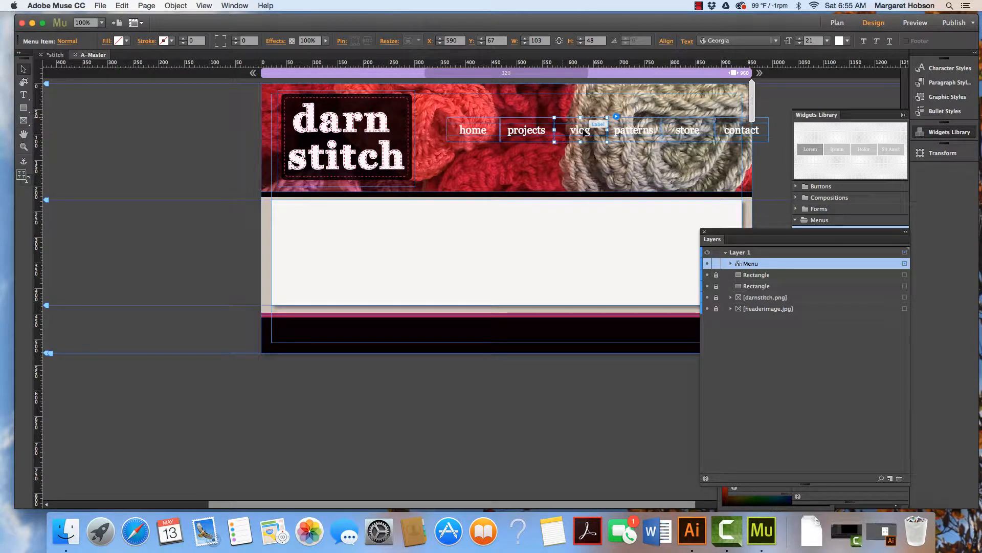
pyautogui.click(527, 133)
pyautogui.moveTo(527, 133); pyautogui.dragTo(504, 129)
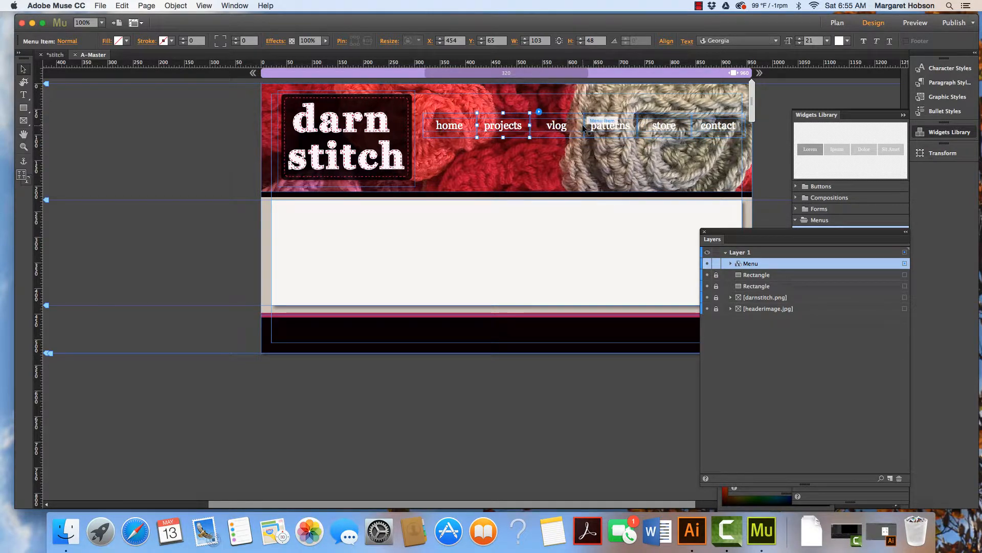
pyautogui.click(560, 128)
pyautogui.moveTo(584, 125); pyautogui.dragTo(528, 125)
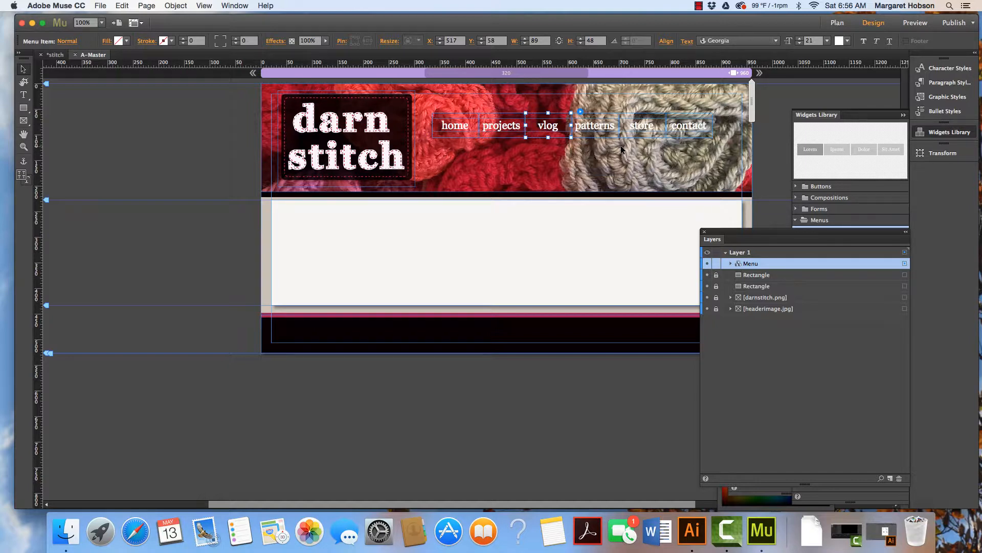
# Draw a rectangle about 569 by 71 px over the menu and fill it with red C62635 sampled from the header image.
pyautogui.click(271, 160)
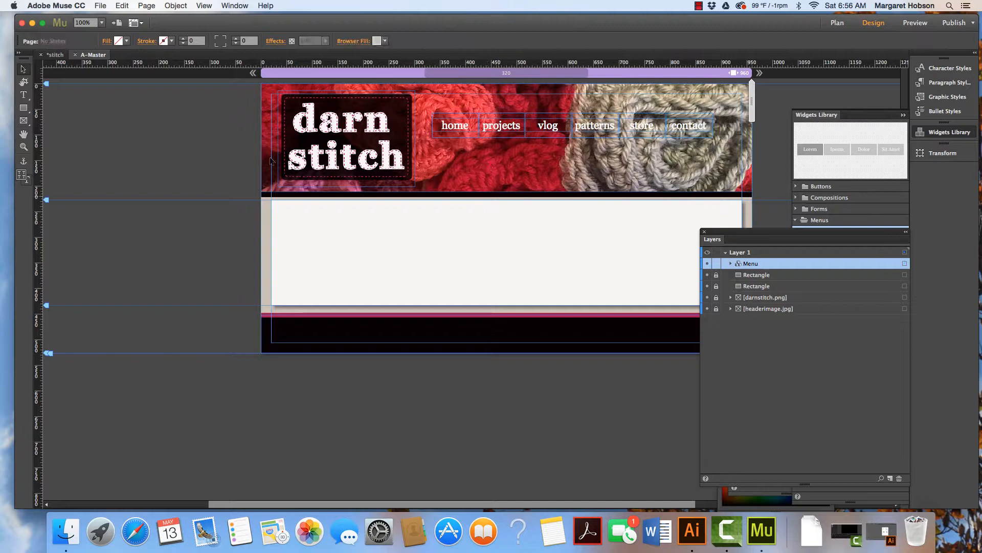
pyautogui.click(23, 107)
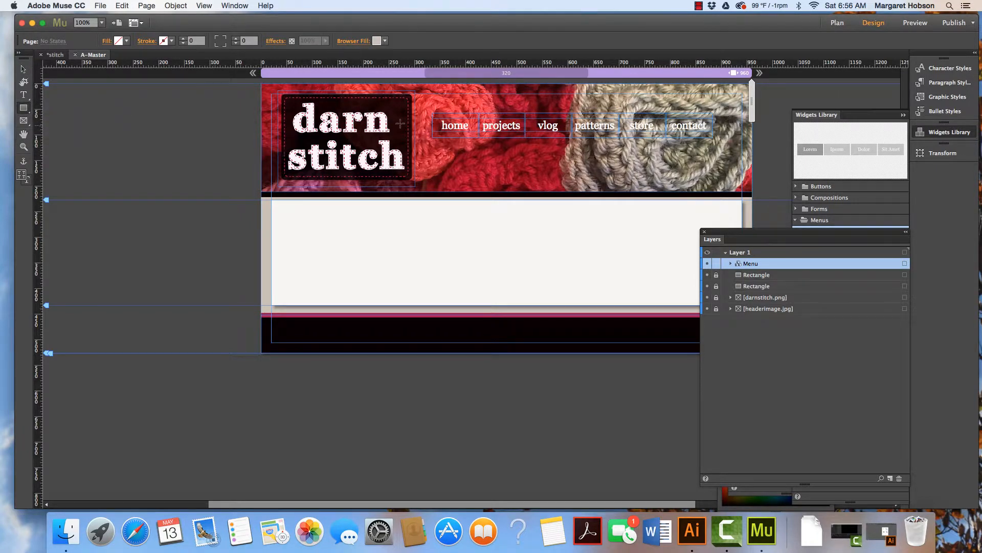
pyautogui.moveTo(427, 107); pyautogui.dragTo(718, 145)
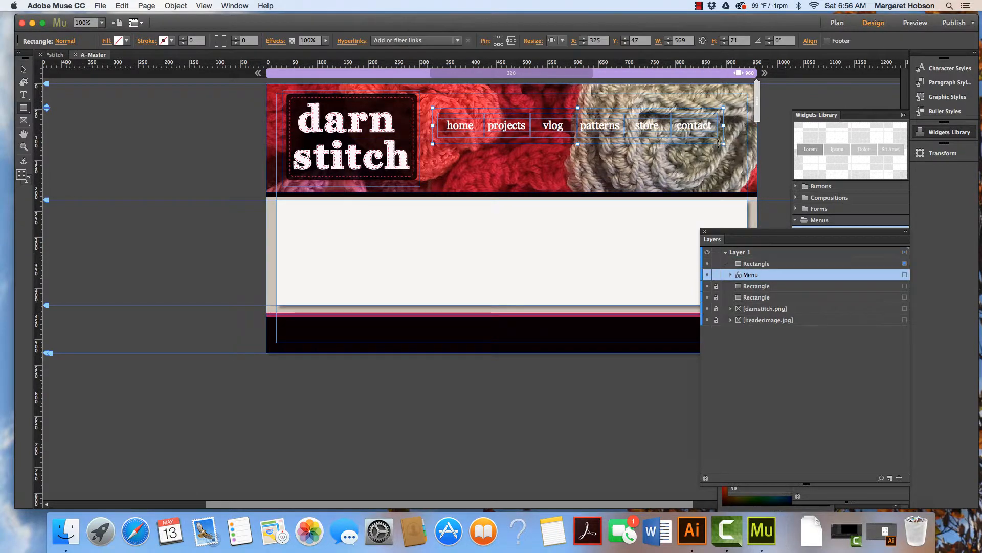
pyautogui.click(119, 40)
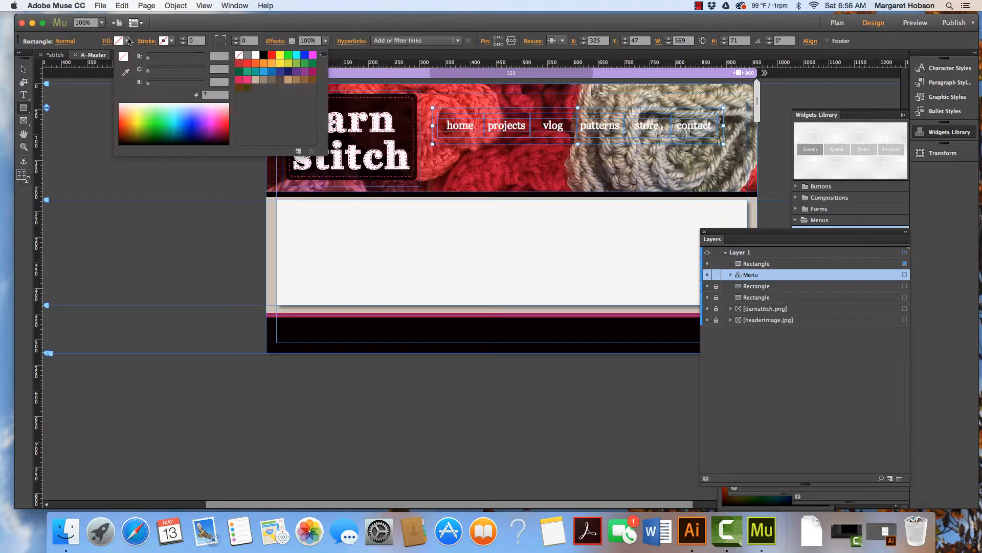
pyautogui.click(450, 158)
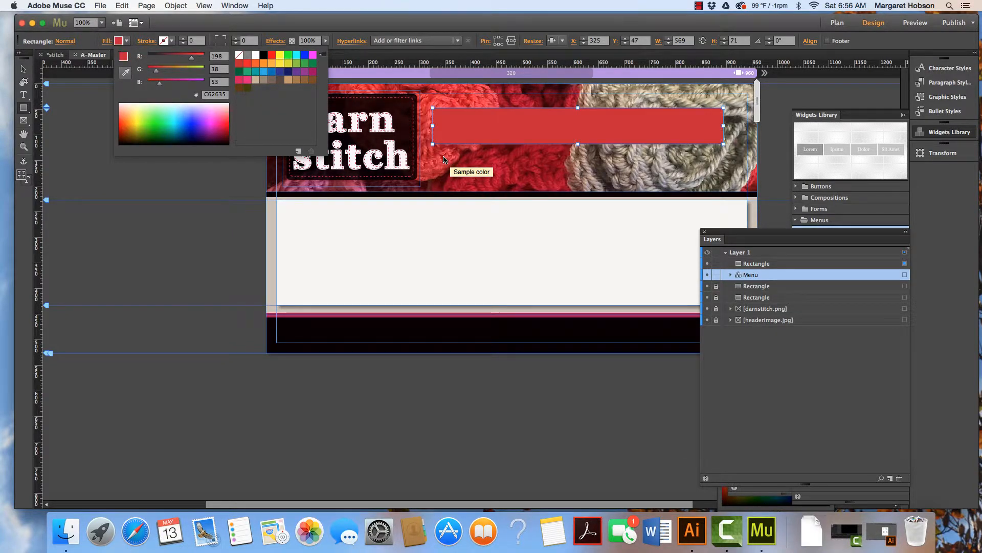
# Move the red rectangle's layer below the menu layer so the menu labels sit on top.
pyautogui.hscroll(-1, 614, 183)
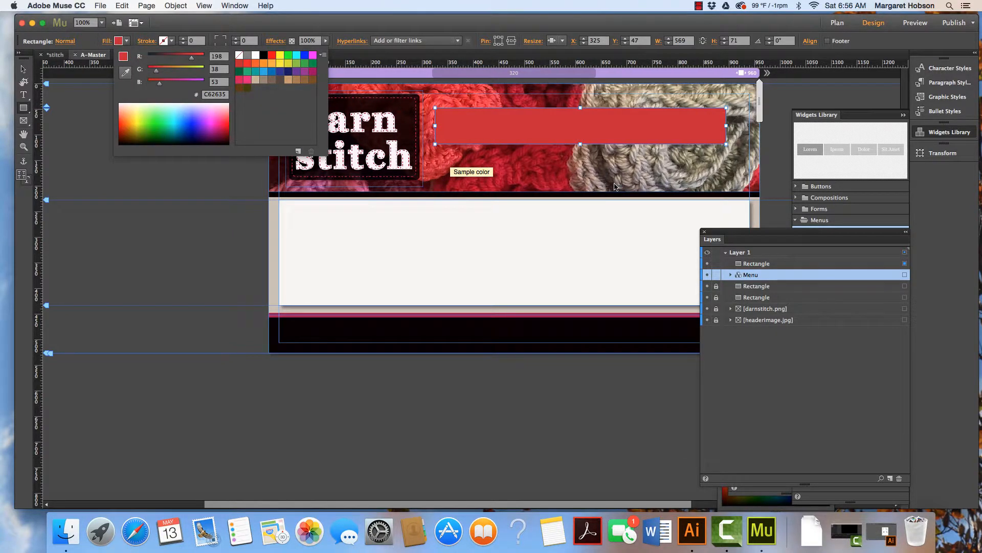
pyautogui.click(755, 265)
pyautogui.click(755, 265)
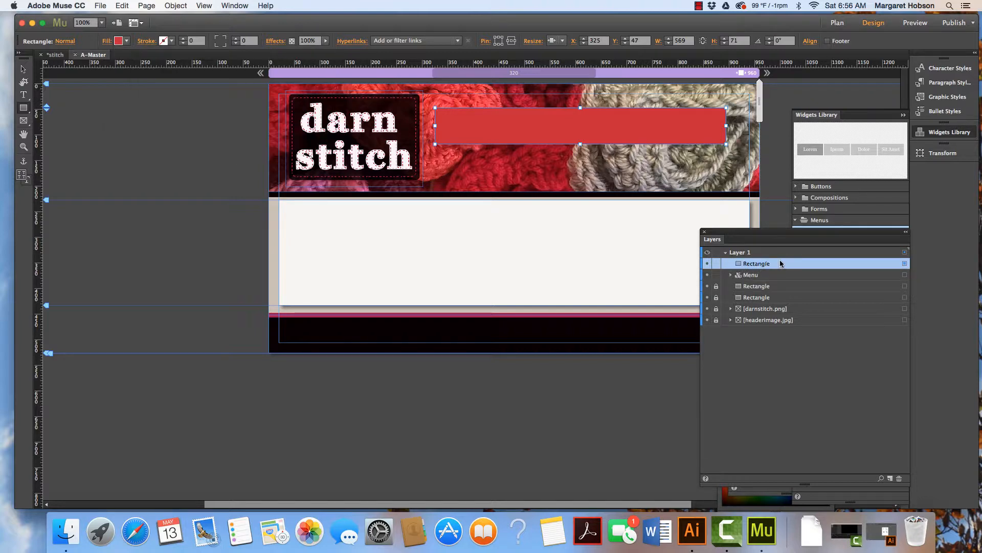
pyautogui.moveTo(779, 261); pyautogui.dragTo(781, 284)
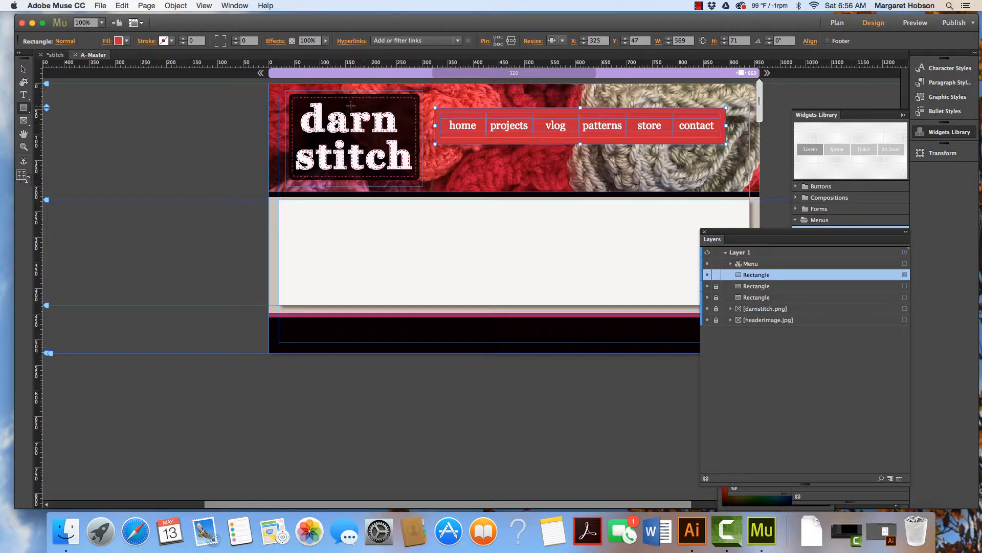
# Lower the red rectangle's opacity to 56%.
pyautogui.click(326, 42)
pyautogui.moveTo(328, 54); pyautogui.dragTo(308, 54)
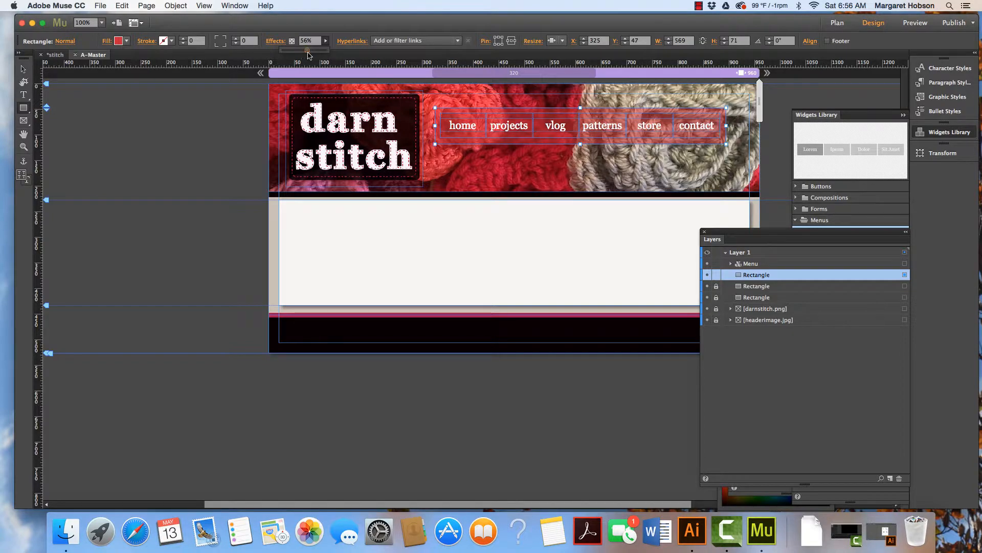
pyautogui.click(24, 70)
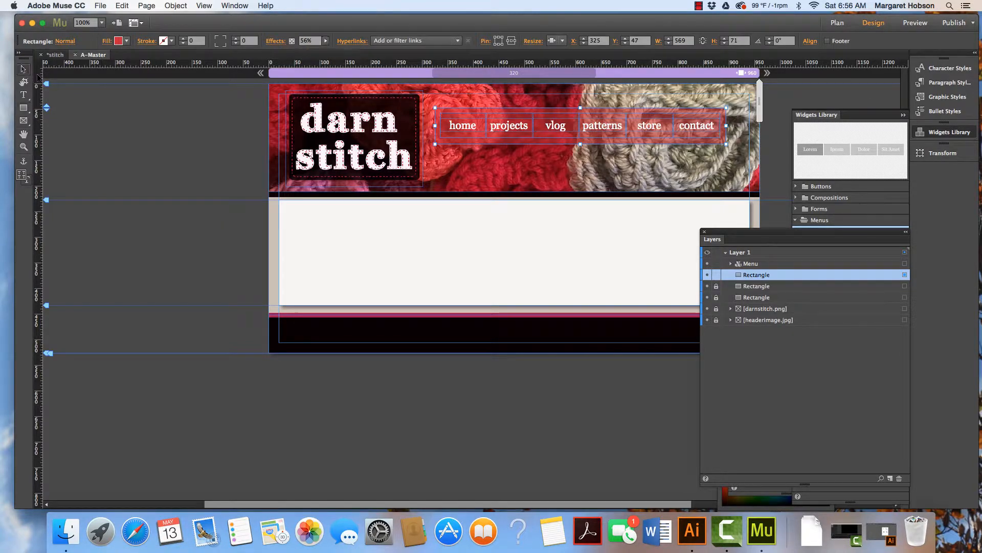
pyautogui.click(115, 131)
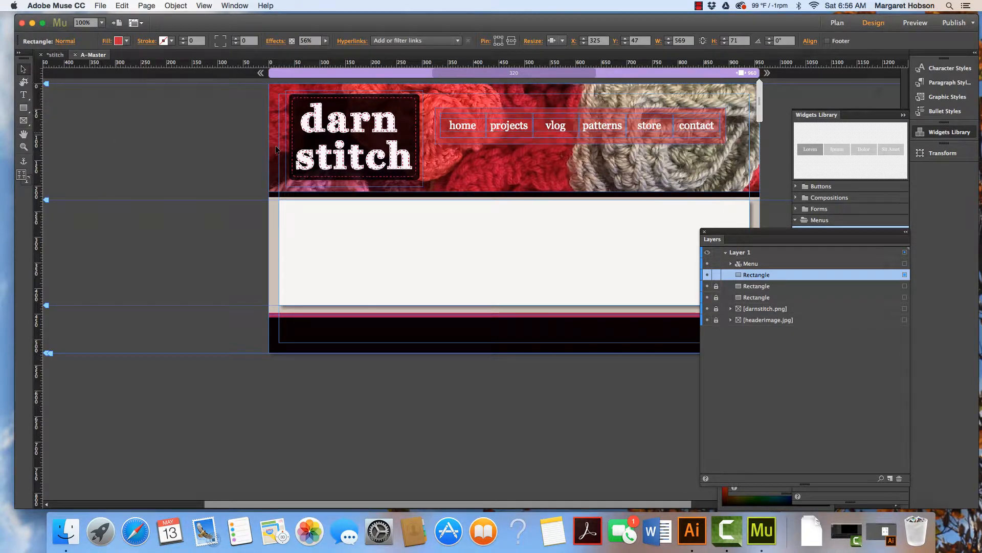
# Nudge the red rectangle up one pixel and save the site.
pyautogui.click(507, 141)
pyautogui.press('Up')
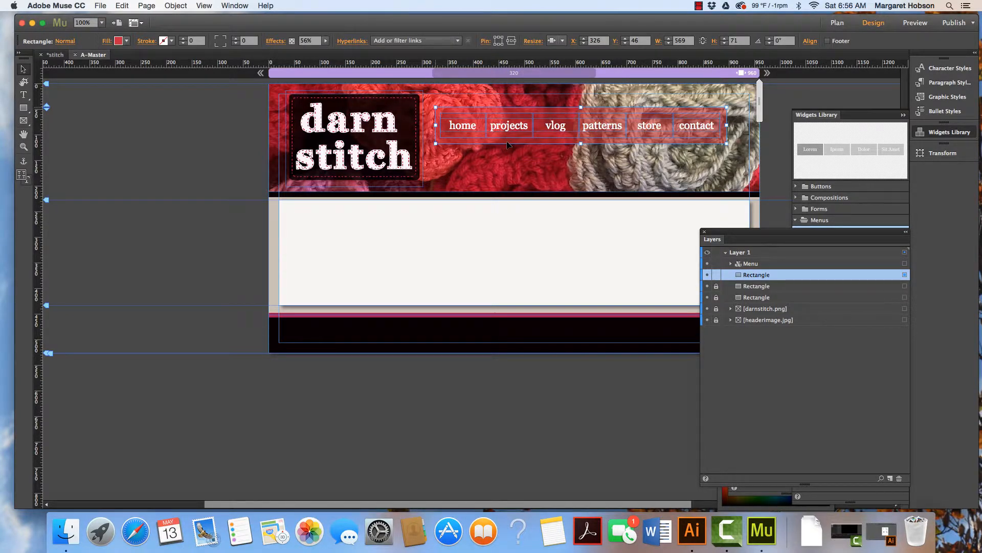
pyautogui.click(192, 146)
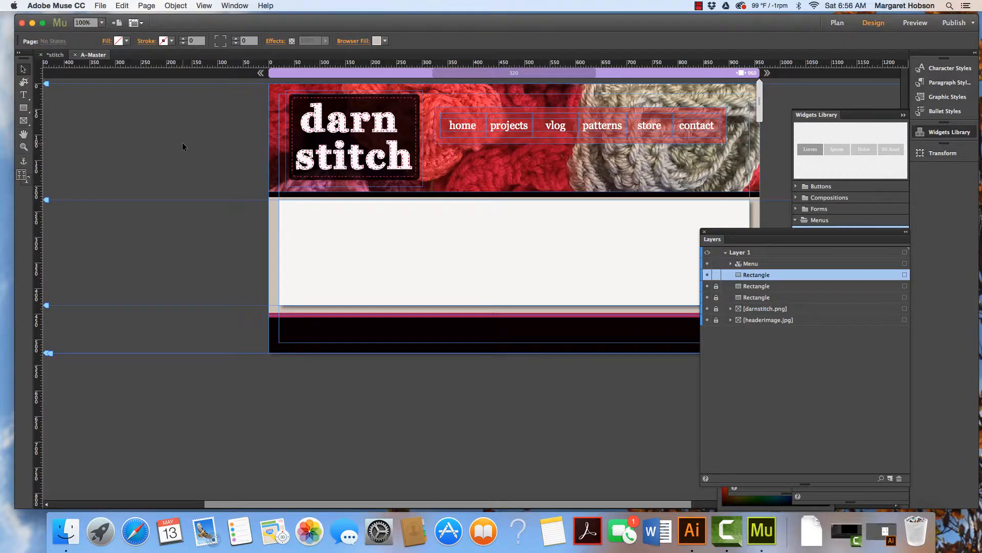
pyautogui.click(101, 5)
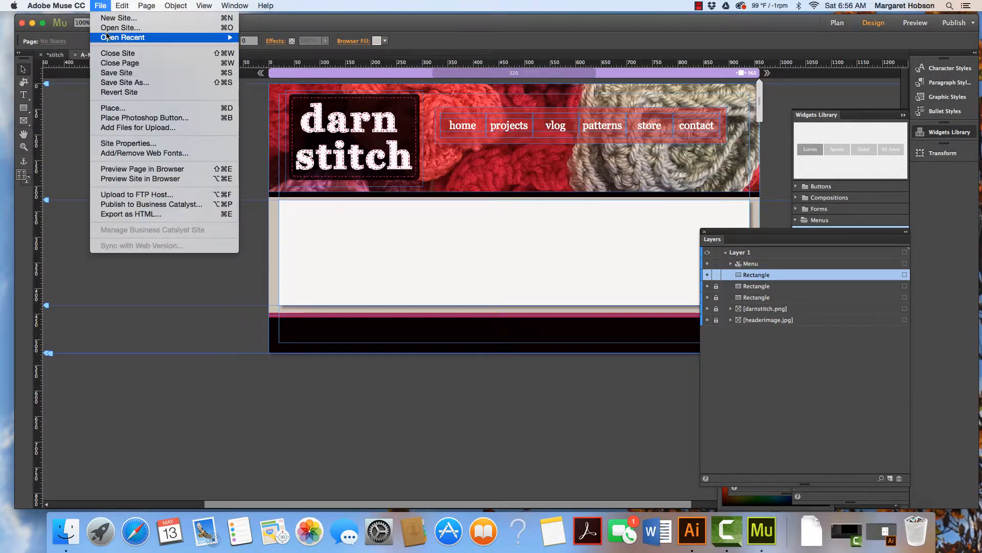
pyautogui.click(114, 75)
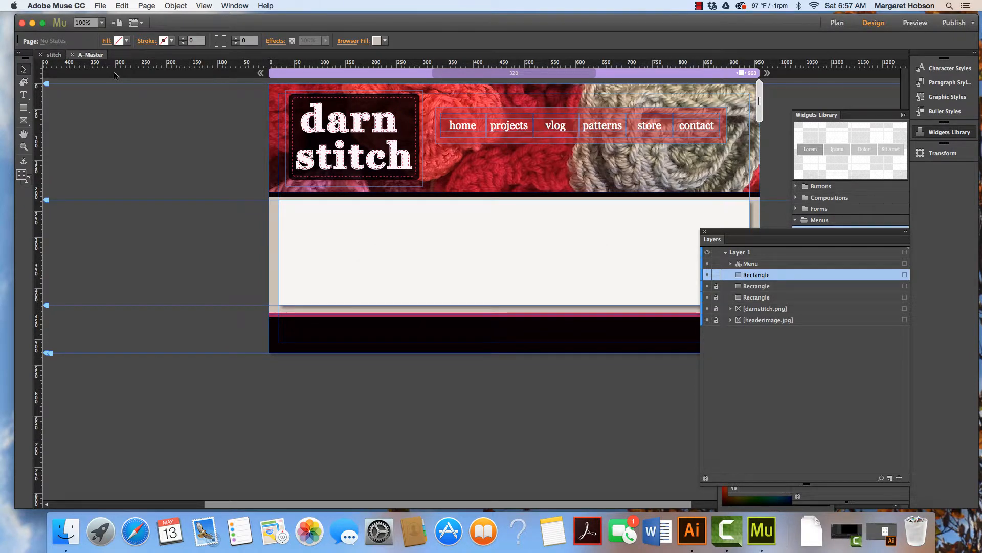
# Preview the page to check the header menu over the red bar, then return to design view.
pyautogui.click(916, 23)
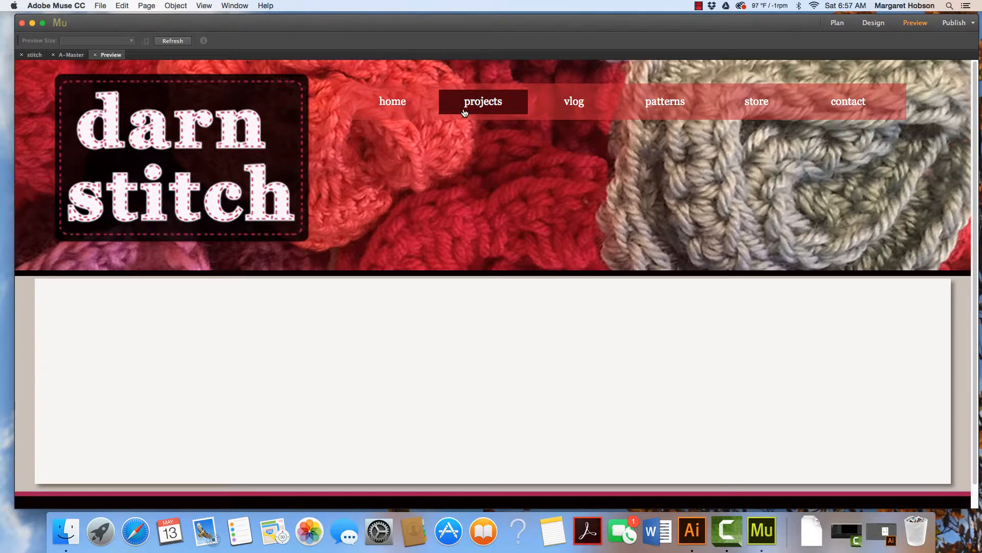
pyautogui.press('super+minus')
pyautogui.press('super+minus')
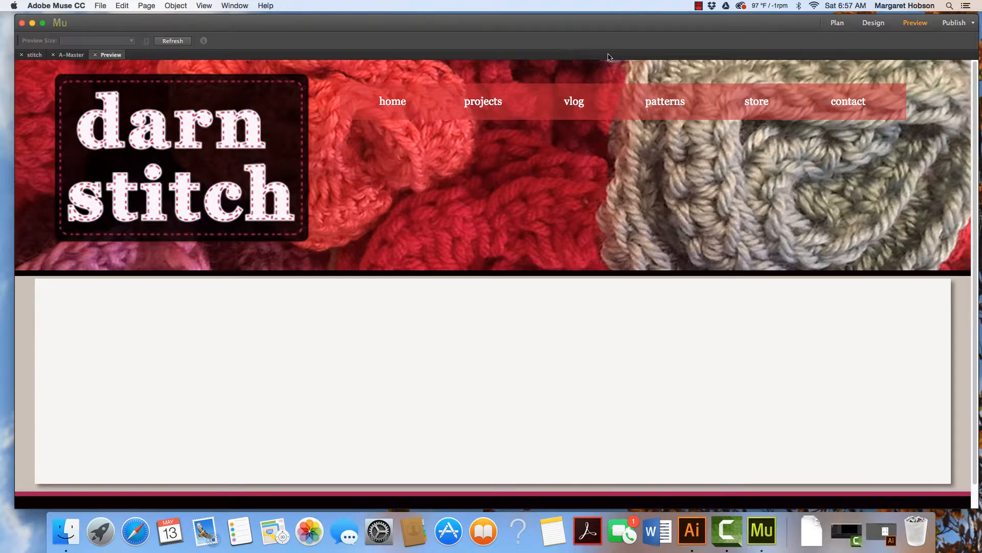
pyautogui.click(873, 23)
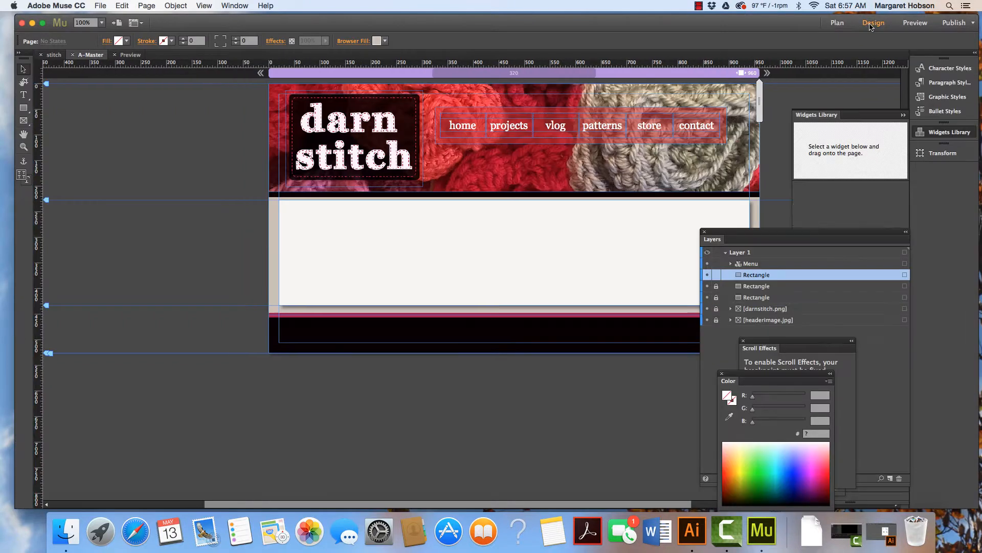
# Narrow the header menu's items to about 76 px wide, tightening the whole menu.
pyautogui.click(628, 125)
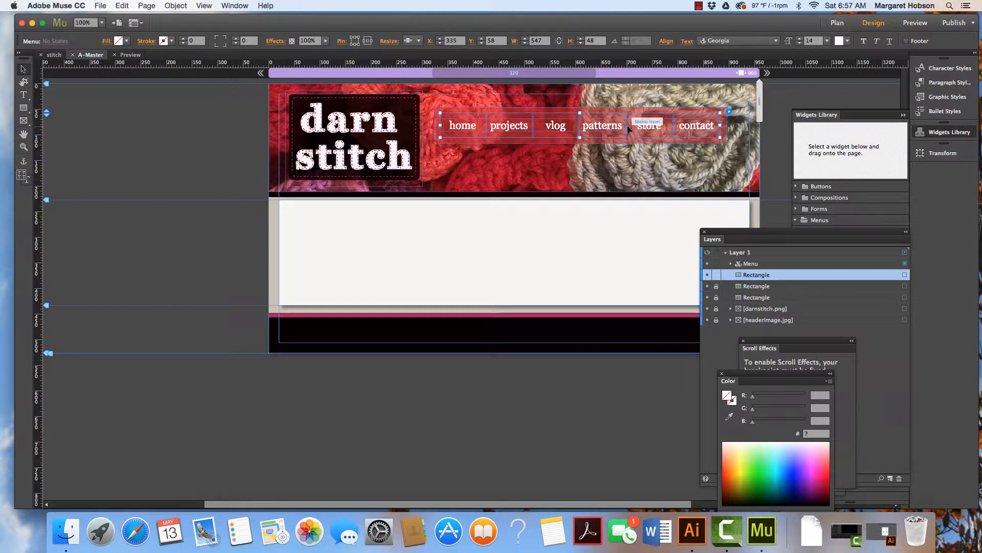
pyautogui.click(628, 125)
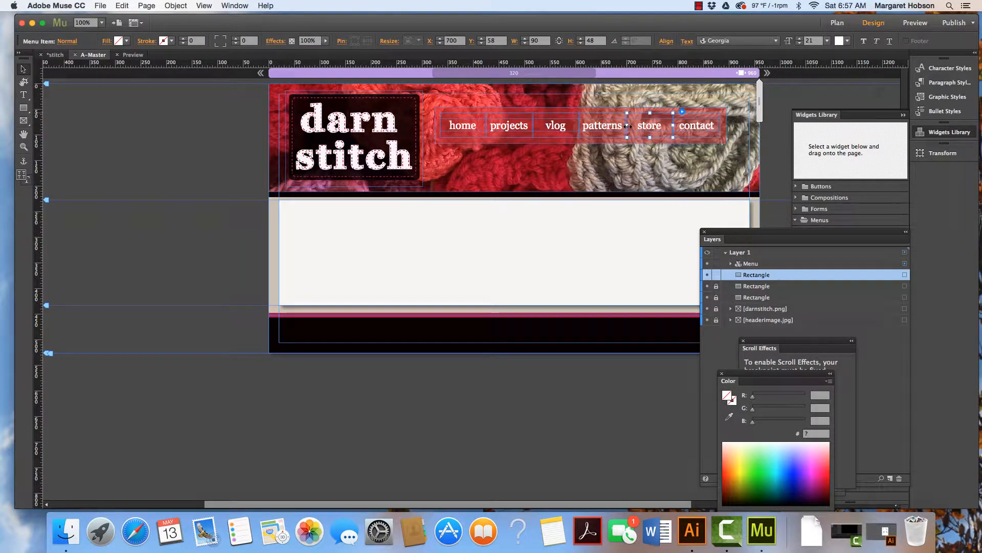
pyautogui.moveTo(627, 126); pyautogui.dragTo(530, 126)
pyautogui.click(534, 126)
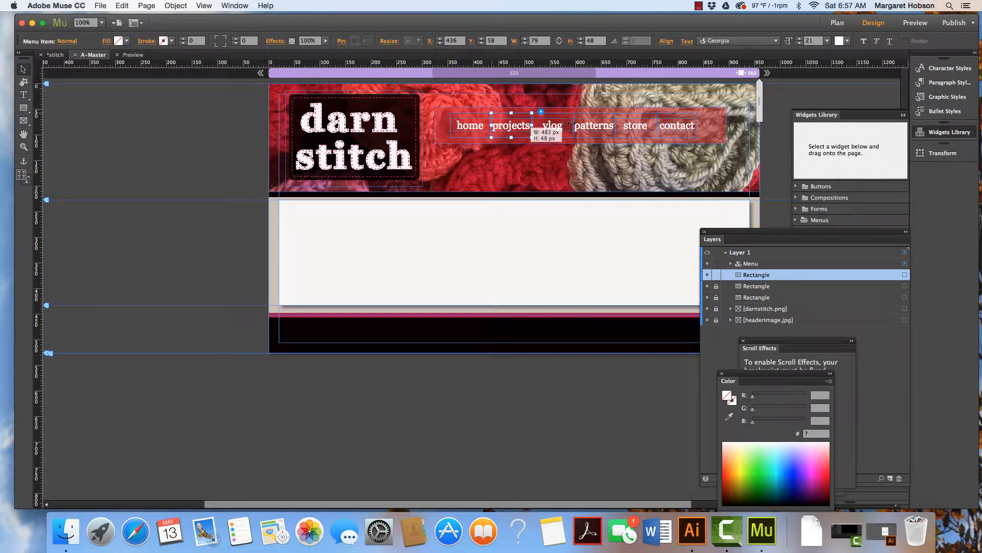
pyautogui.click(573, 127)
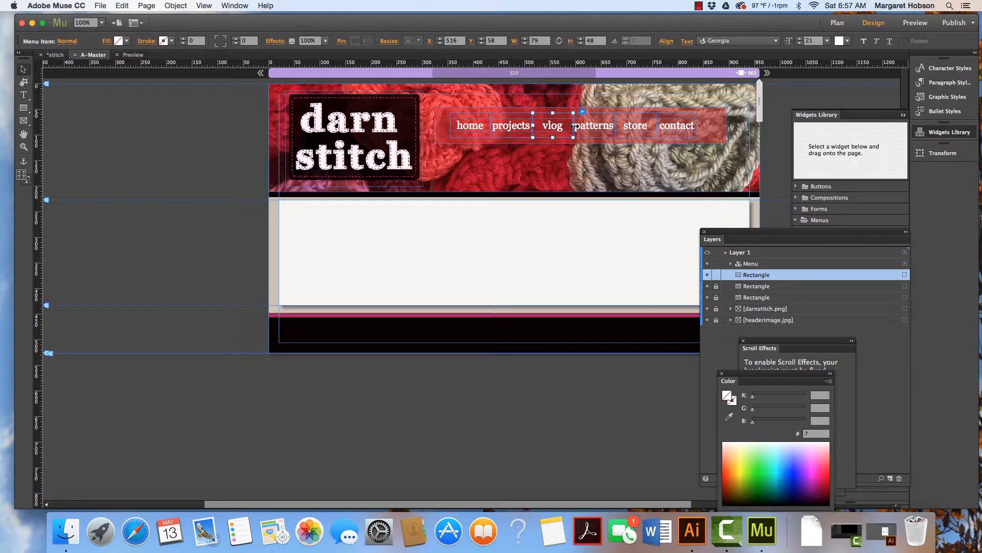
pyautogui.moveTo(574, 126); pyautogui.dragTo(570, 126)
pyautogui.click(488, 127)
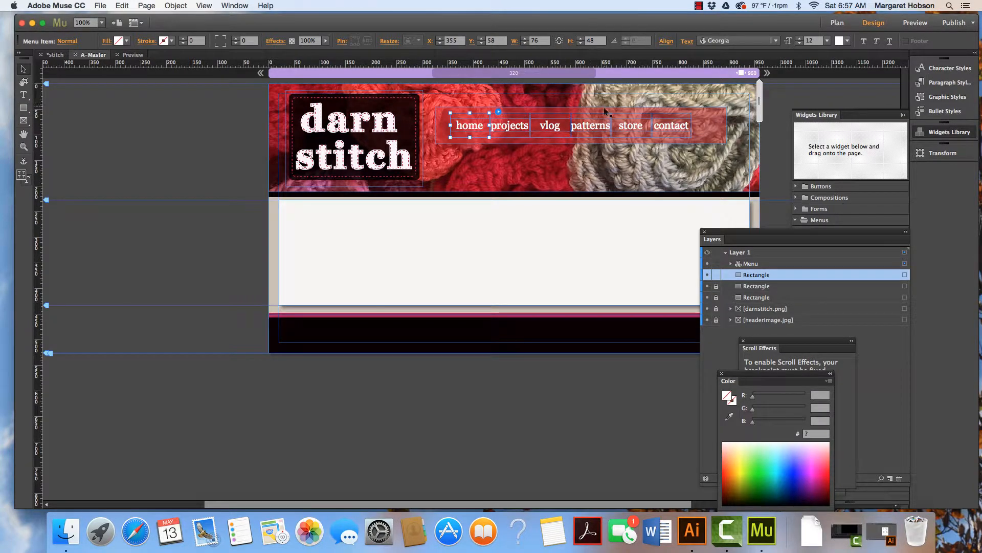
# Shrink the red rectangle to about 500 px wide so it fits the tightened menu.
pyautogui.click(723, 127)
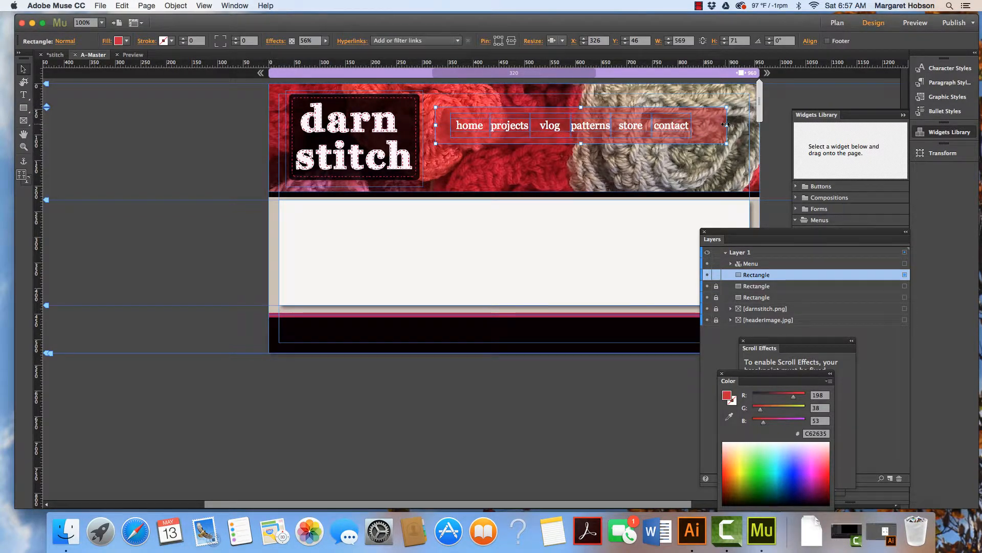
pyautogui.moveTo(726, 124); pyautogui.dragTo(695, 124)
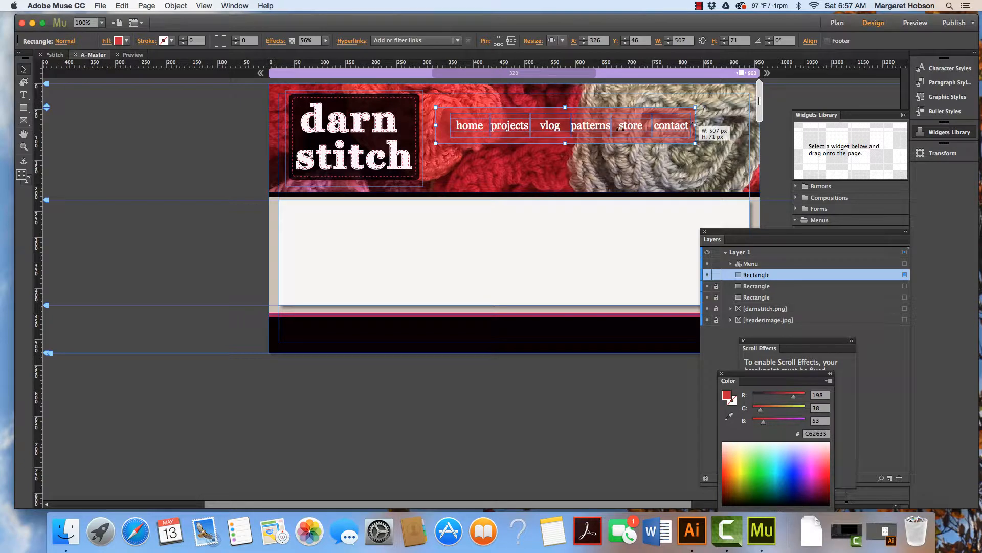
pyautogui.moveTo(436, 125); pyautogui.dragTo(442, 126)
pyautogui.click(474, 232)
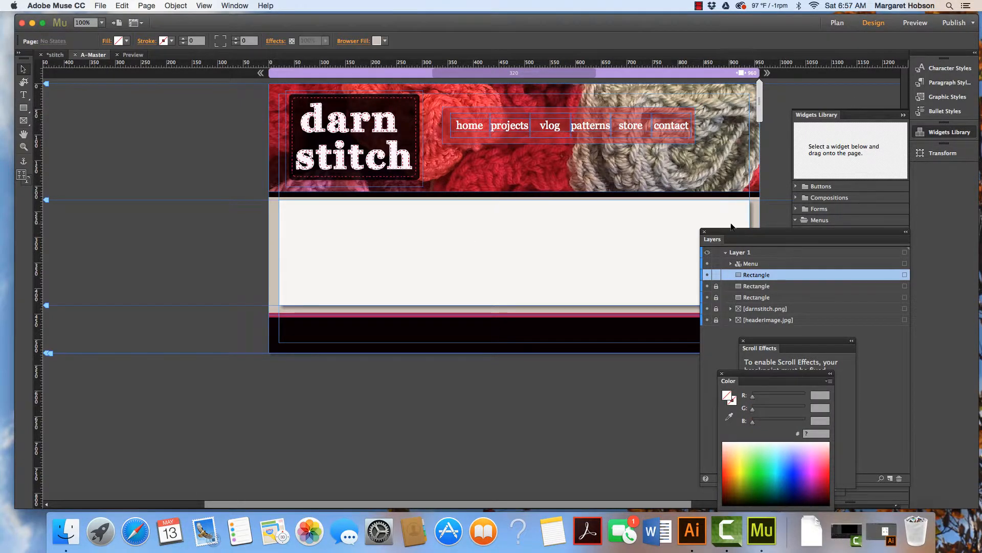
# Place a horizontal menu widget in the footer area at about X 287, Y 466.
pyautogui.moveTo(732, 231); pyautogui.dragTo(804, 269)
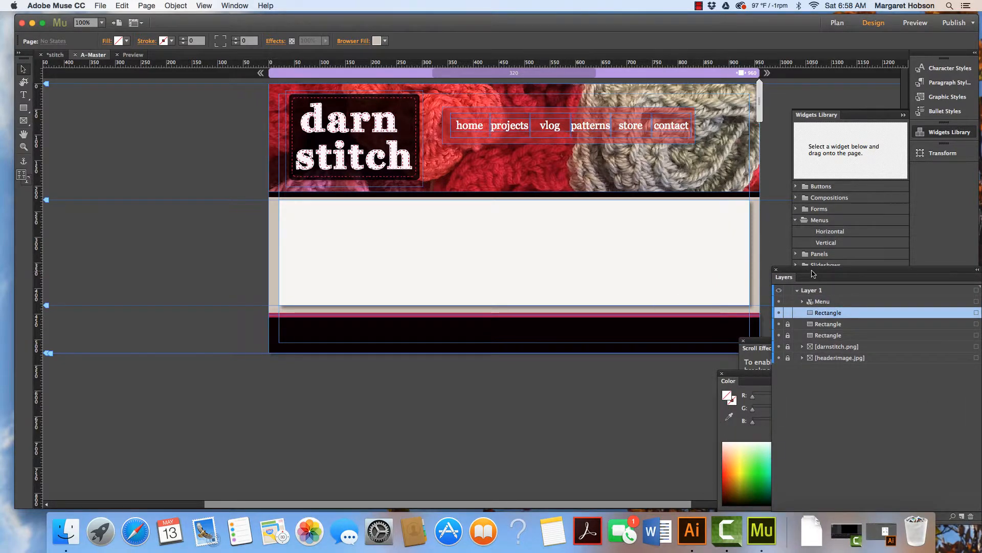
pyautogui.moveTo(813, 274); pyautogui.dragTo(799, 322)
pyautogui.click(821, 220)
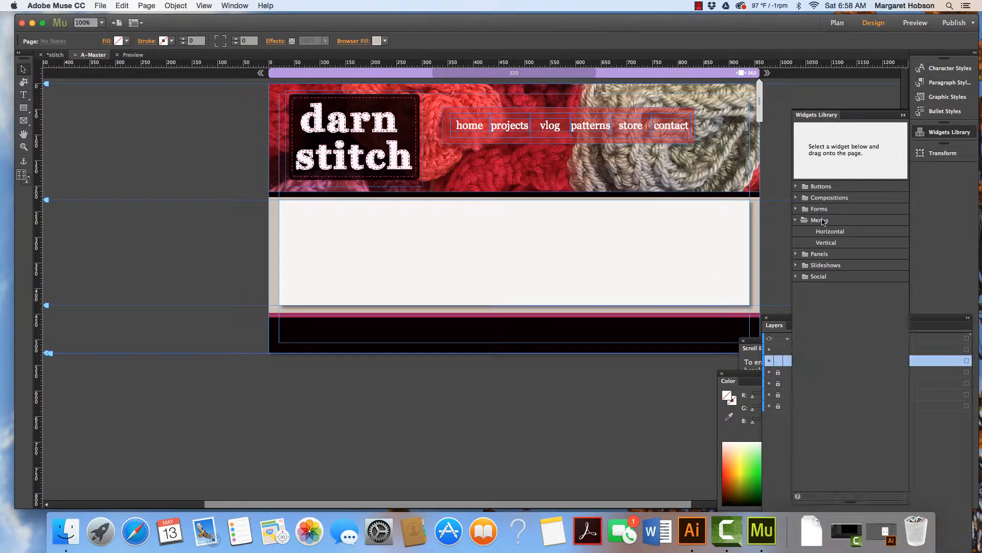
pyautogui.click(830, 231)
pyautogui.moveTo(854, 165); pyautogui.dragTo(458, 329)
pyautogui.moveTo(456, 328); pyautogui.dragTo(458, 328)
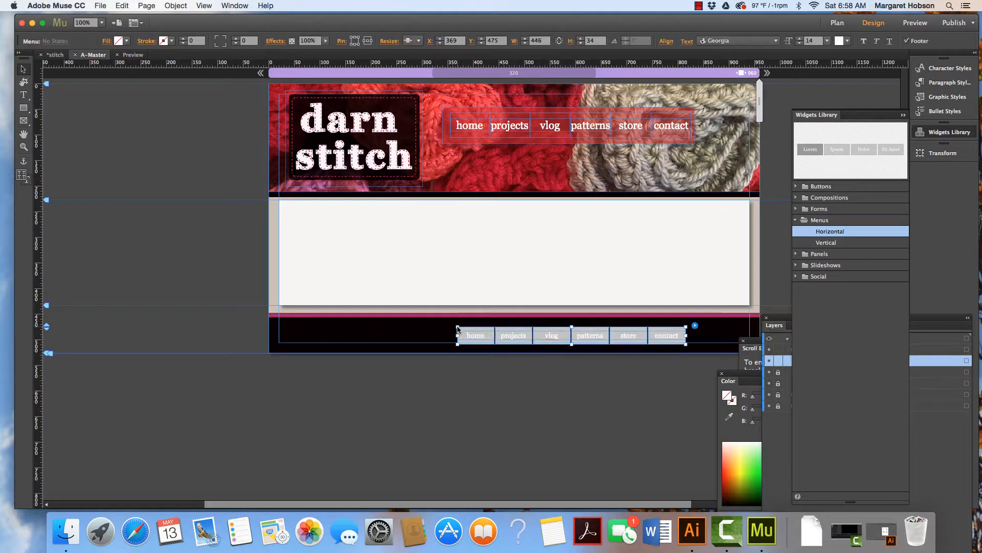
pyautogui.moveTo(533, 331); pyautogui.dragTo(489, 327)
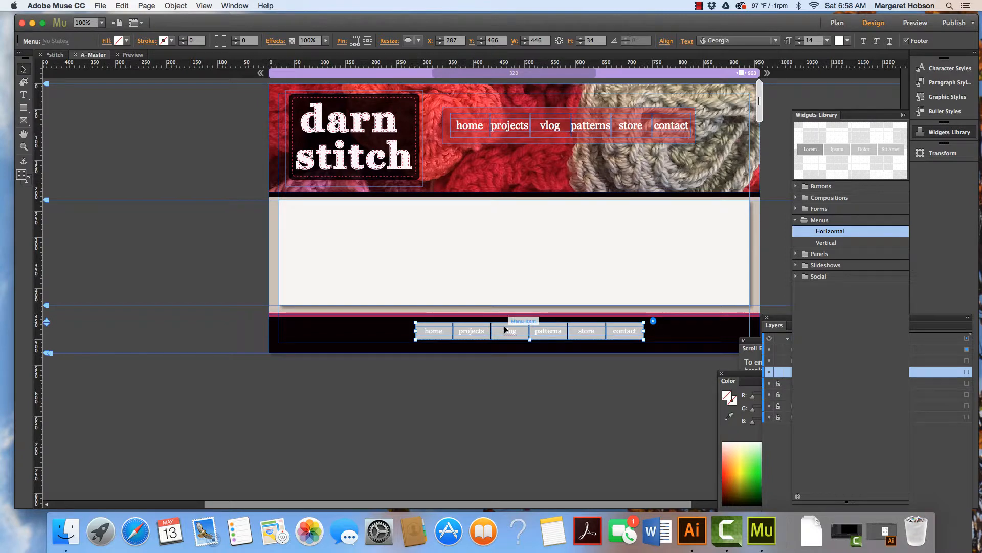
# Open the States panel and set the footer menu items' Normal state fill to none.
pyautogui.click(239, 7)
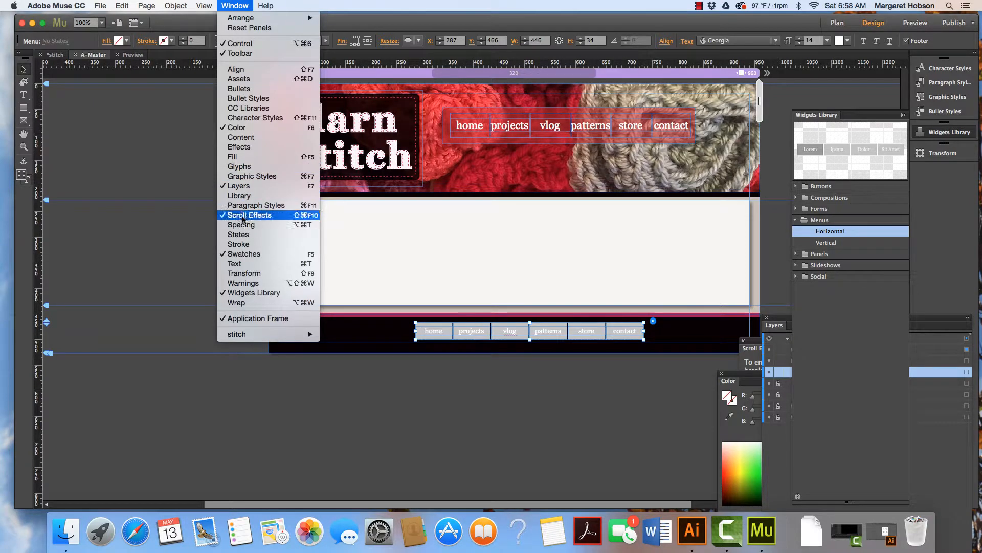
pyautogui.click(239, 234)
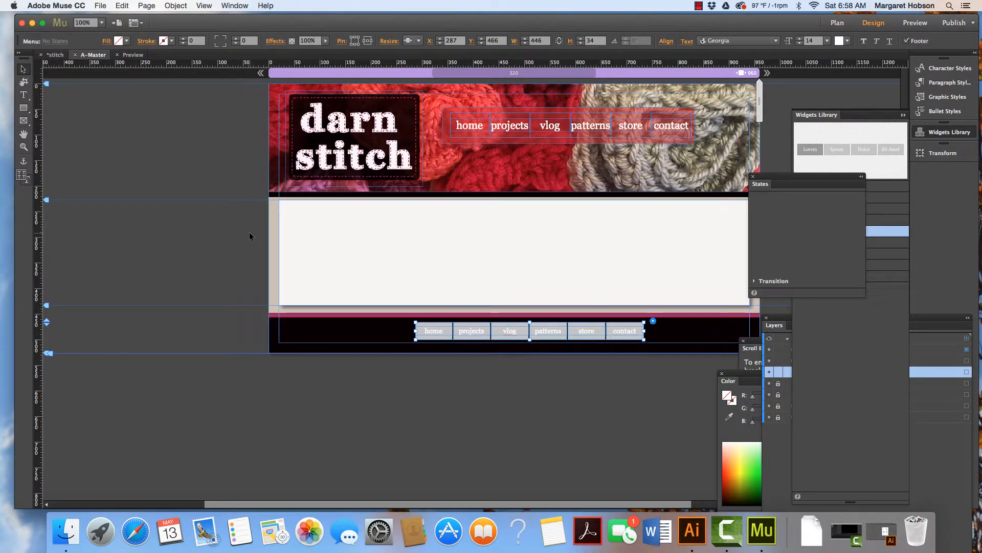
pyautogui.click(450, 333)
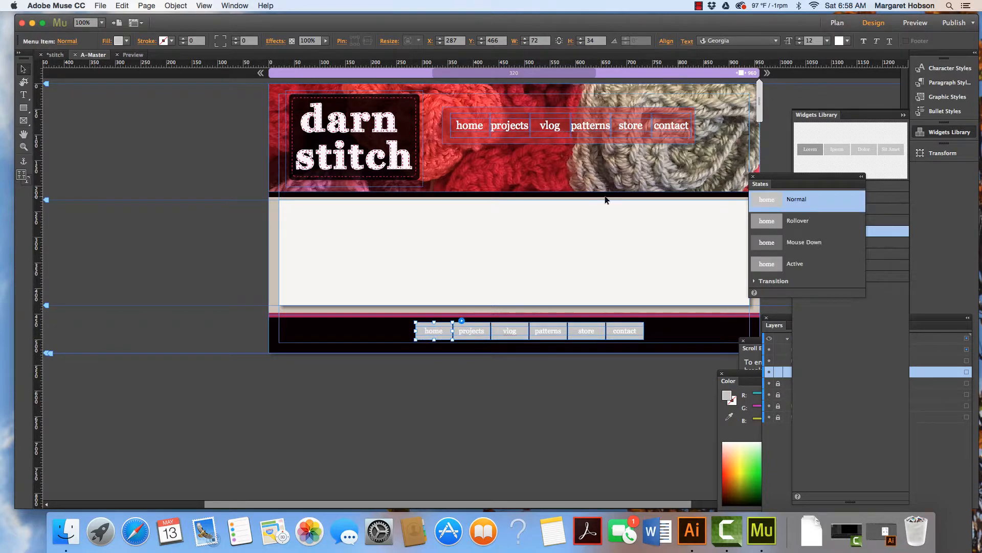
pyautogui.click(126, 41)
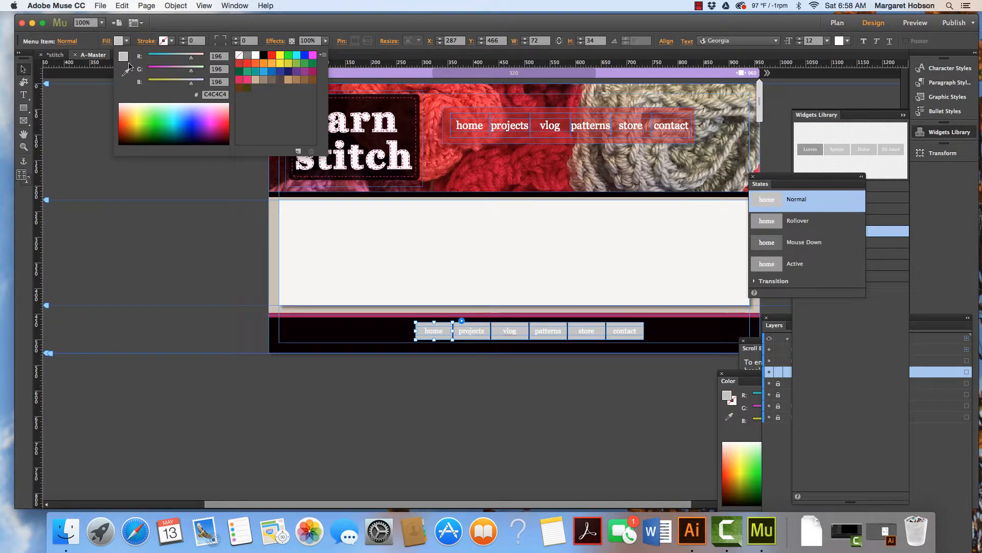
pyautogui.click(239, 55)
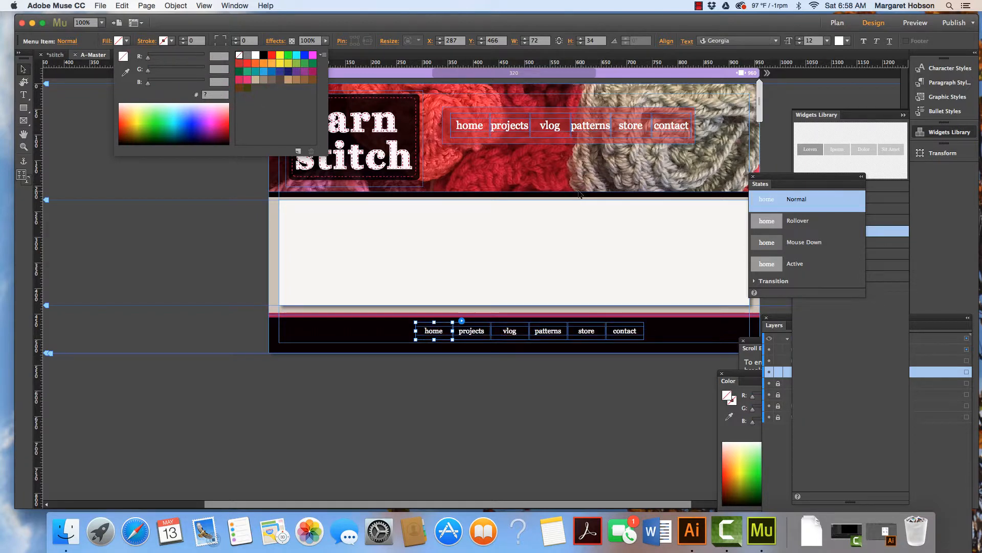
# Set the footer menu items' Rollover state fill to none.
pyautogui.click(808, 221)
pyautogui.click(808, 221)
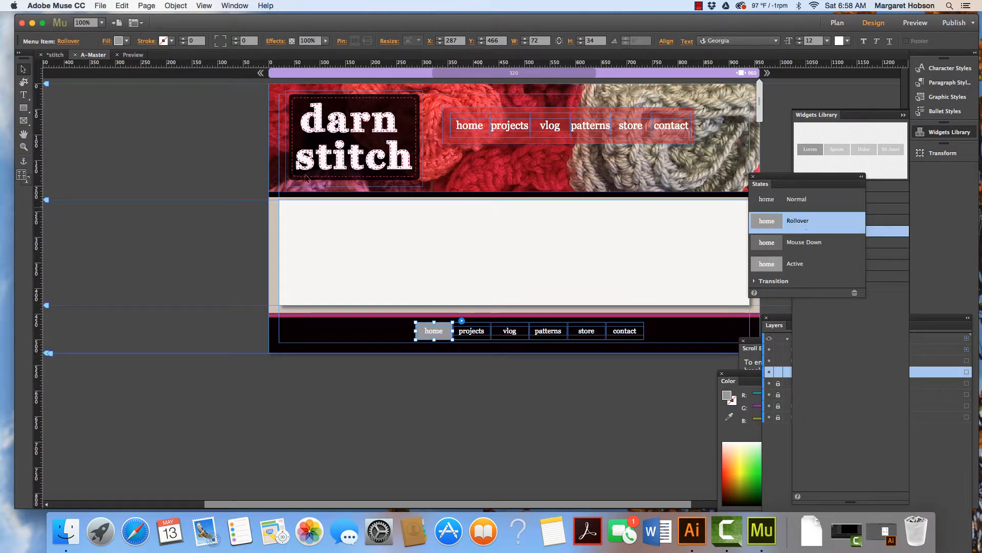
pyautogui.click(126, 43)
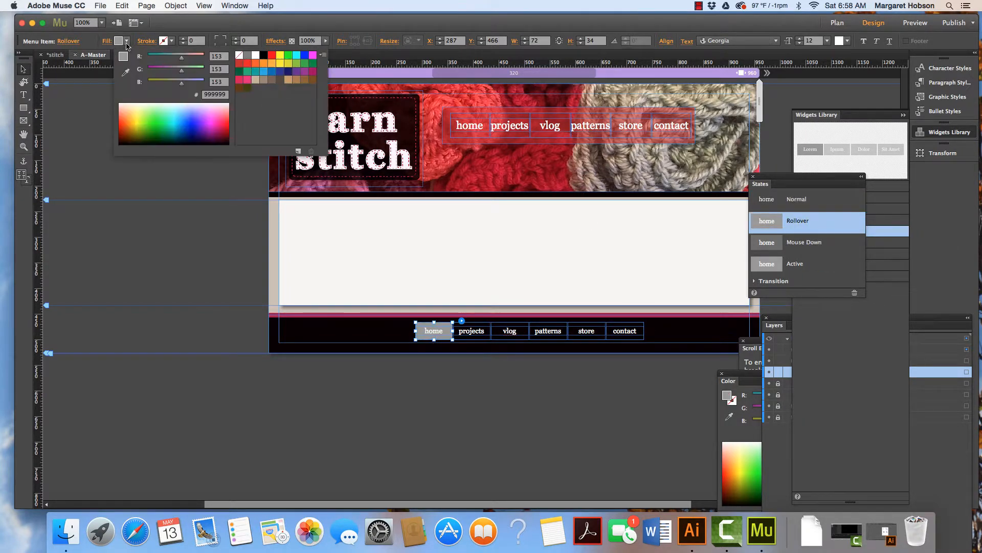
pyautogui.click(240, 55)
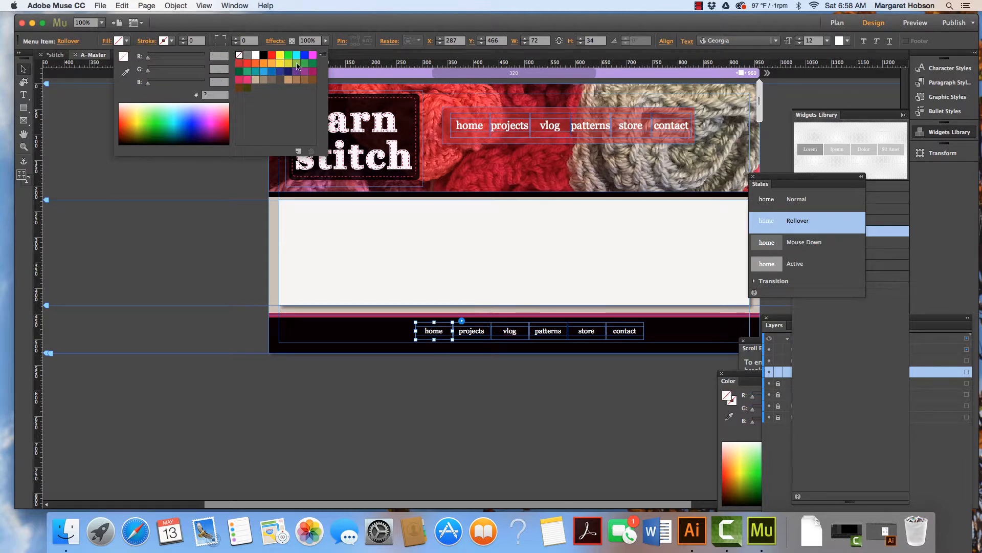
# Set the footer menu items' Mouse Down state fill to none.
pyautogui.click(799, 245)
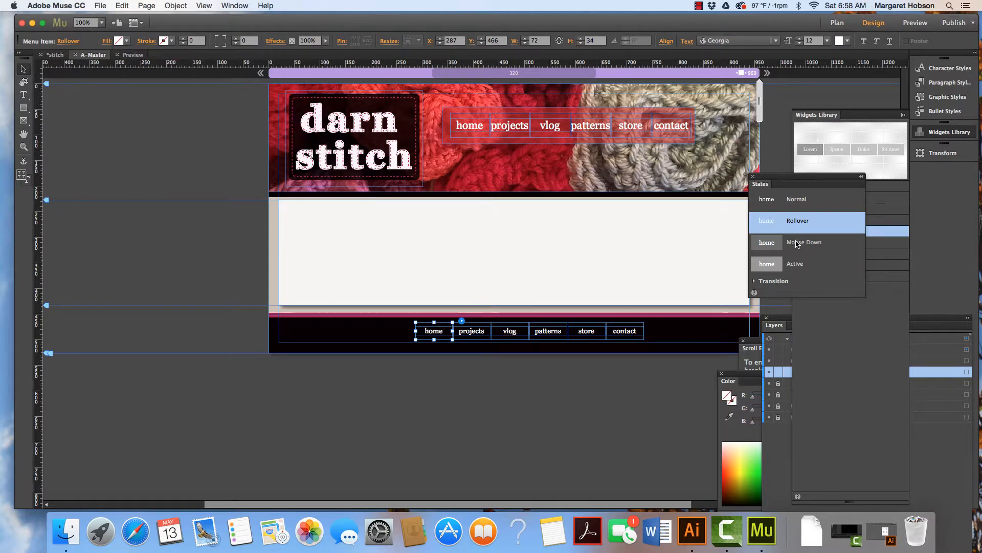
pyautogui.click(799, 245)
pyautogui.click(126, 43)
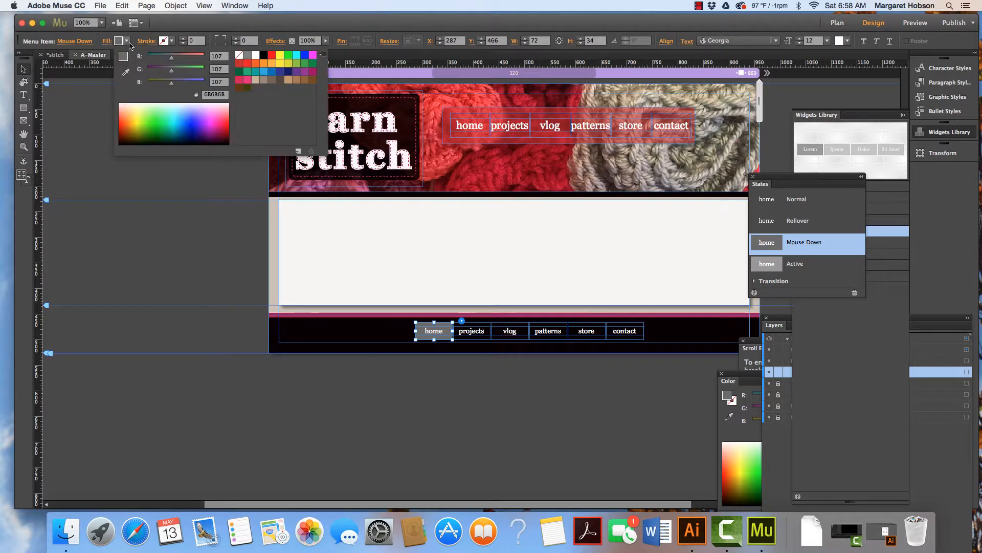
pyautogui.click(240, 55)
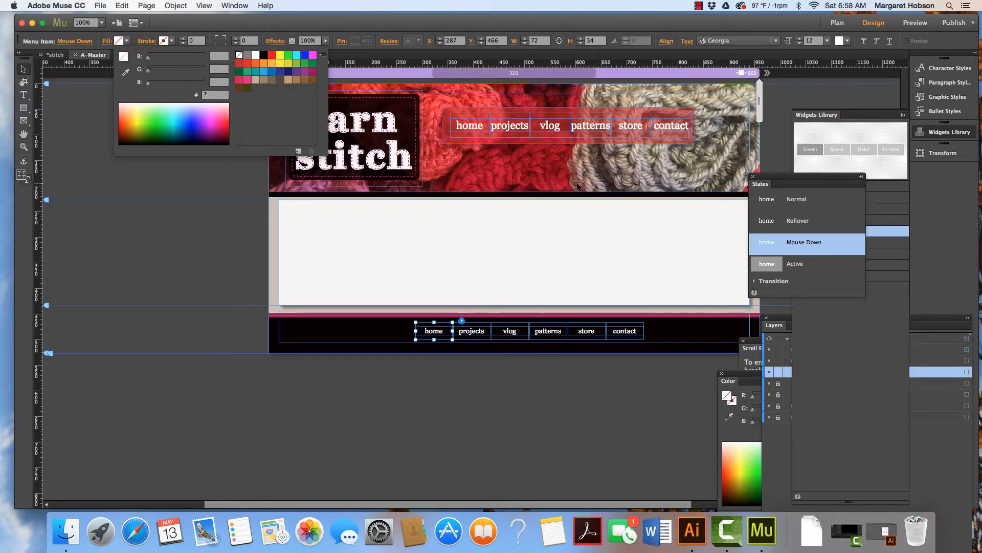
# Set the footer menu items' Active state fill to none.
pyautogui.click(801, 264)
pyautogui.click(793, 265)
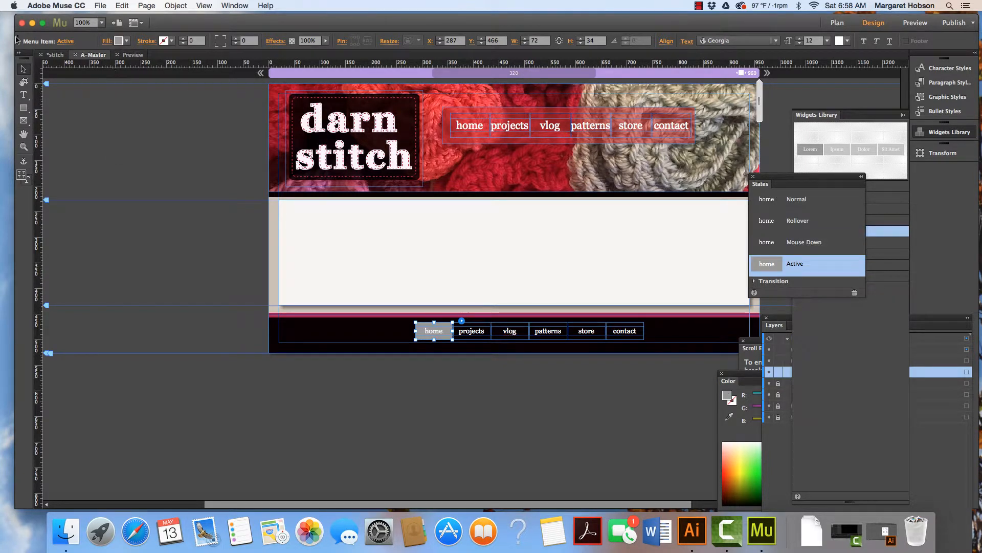
pyautogui.click(126, 41)
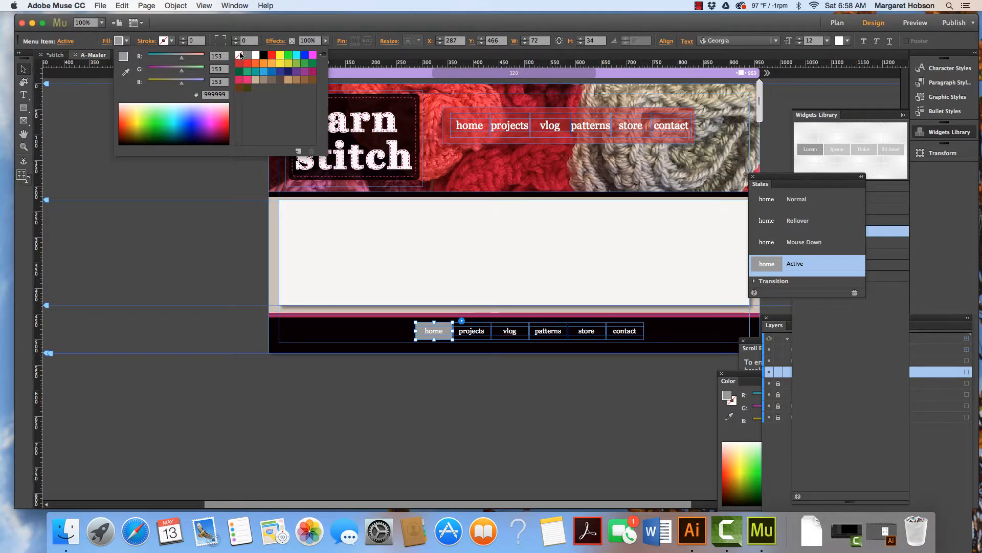
pyautogui.click(239, 55)
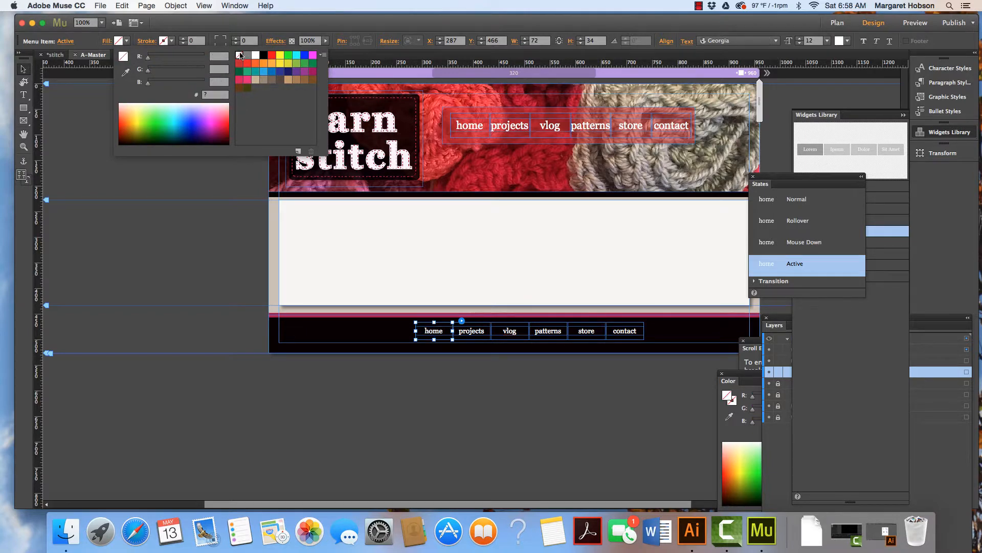
# Set the footer menu's Rollover text colour to light grey #B6ADAB, sampled from the header image with the eyedropper.
pyautogui.click(821, 197)
pyautogui.click(820, 199)
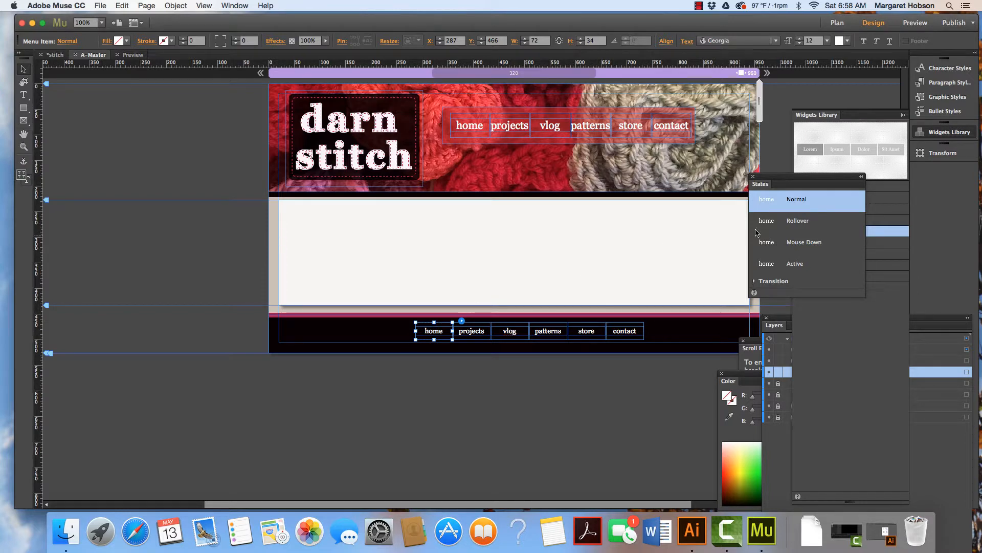
pyautogui.click(792, 224)
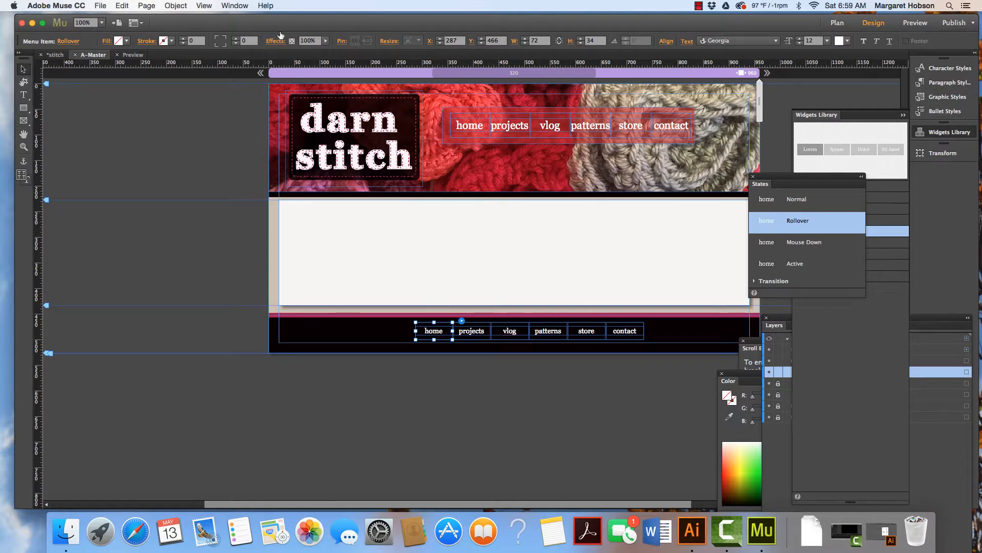
pyautogui.click(24, 95)
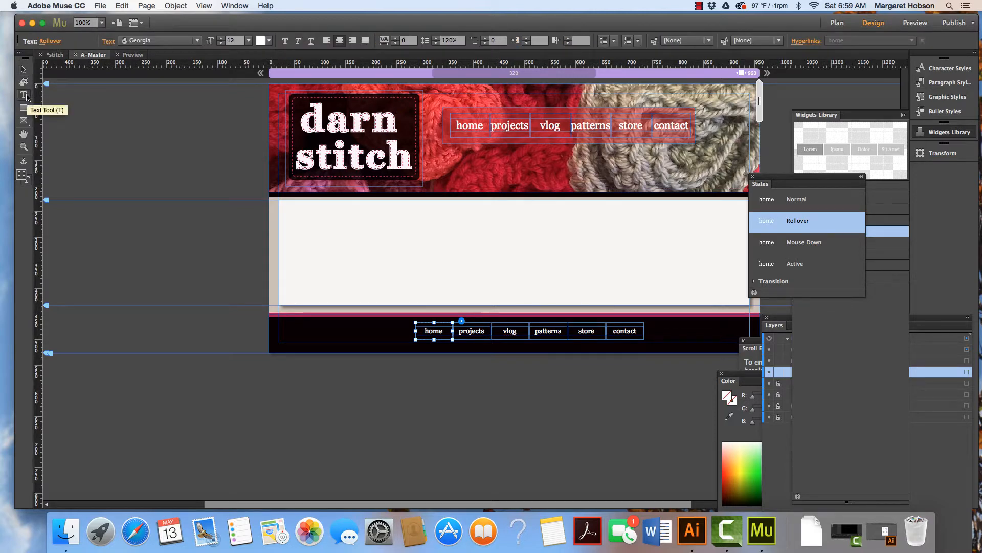
pyautogui.click(270, 41)
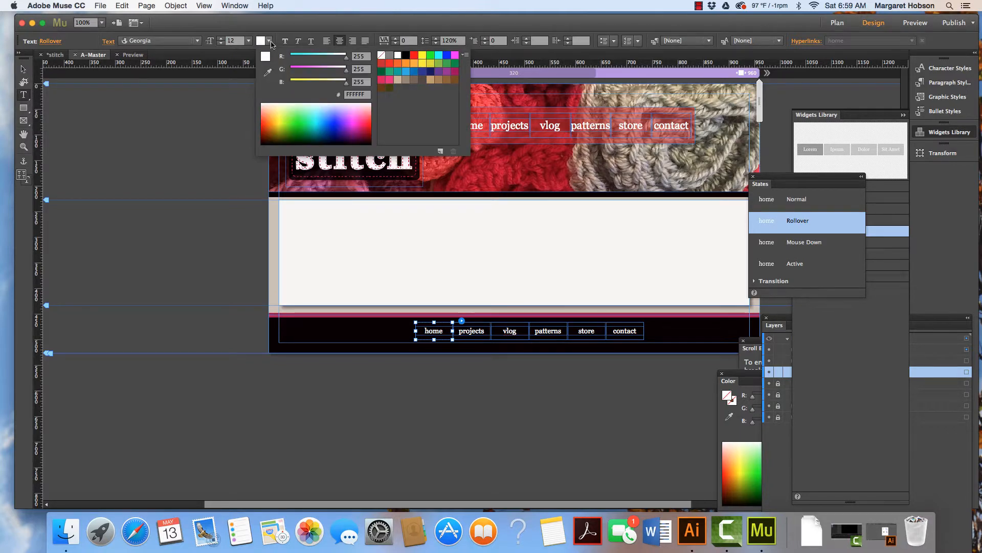
pyautogui.click(268, 72)
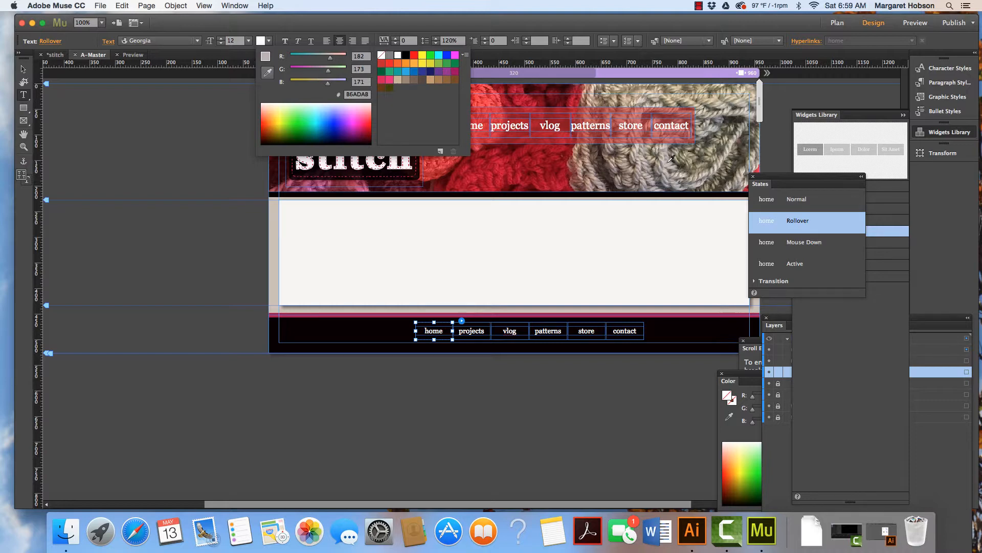
pyautogui.click(667, 161)
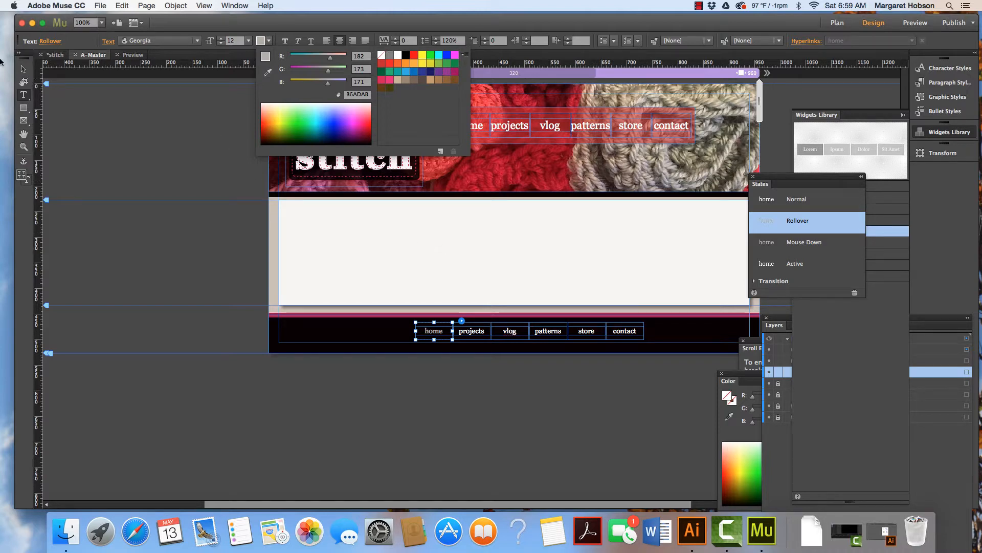
pyautogui.click(24, 70)
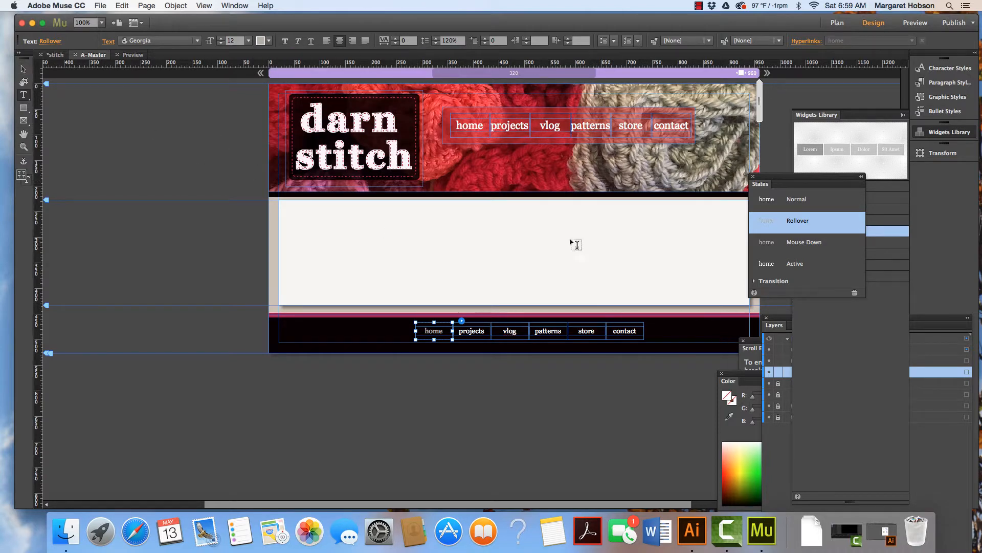
# Set the footer menu's Mouse Down text colour to pink #A34470, sampled from the logo's stitching.
pyautogui.click(802, 244)
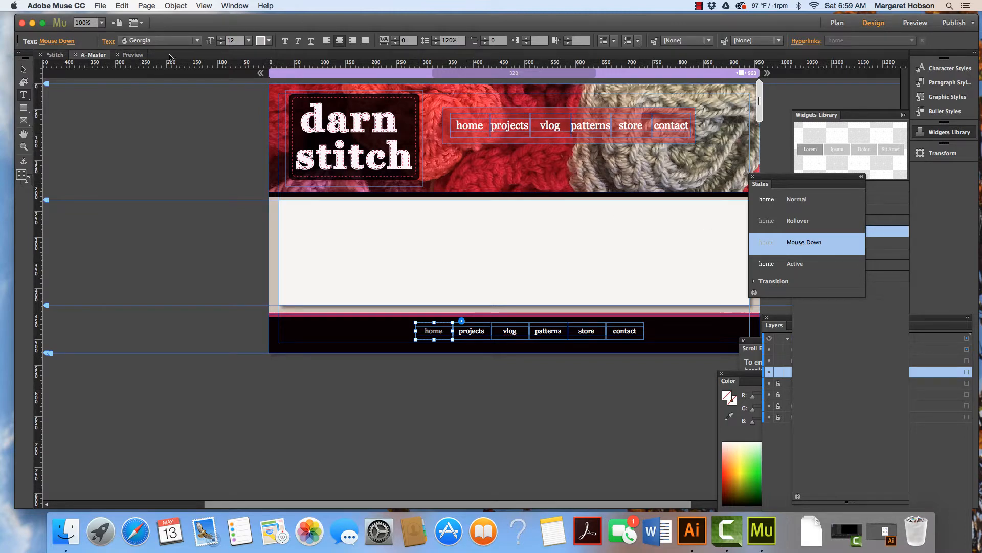
pyautogui.click(270, 41)
pyautogui.click(267, 72)
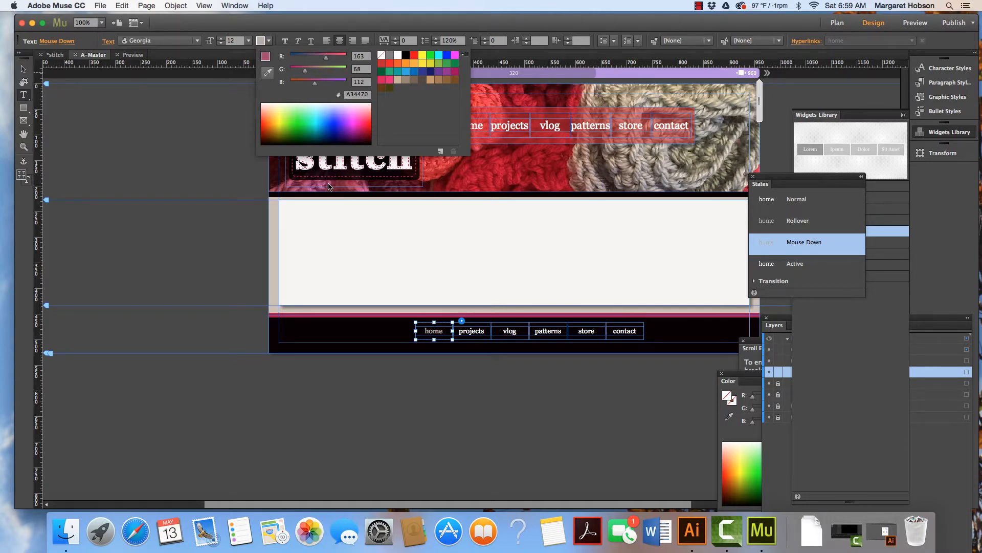
pyautogui.click(328, 186)
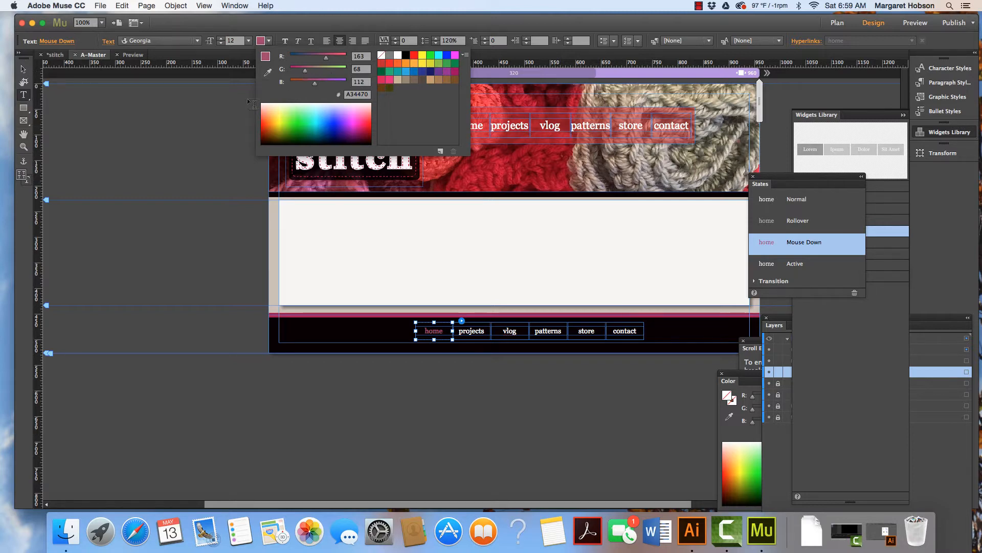
# Narrow the footer menu items to a width of 52 px so the menu tightens.
pyautogui.click(792, 269)
pyautogui.click(792, 268)
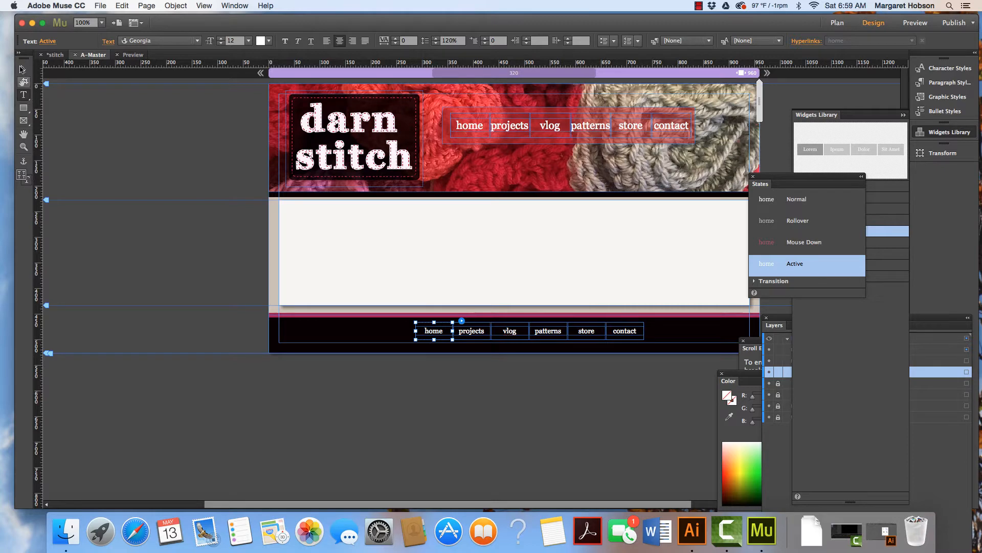
pyautogui.press('Escape')
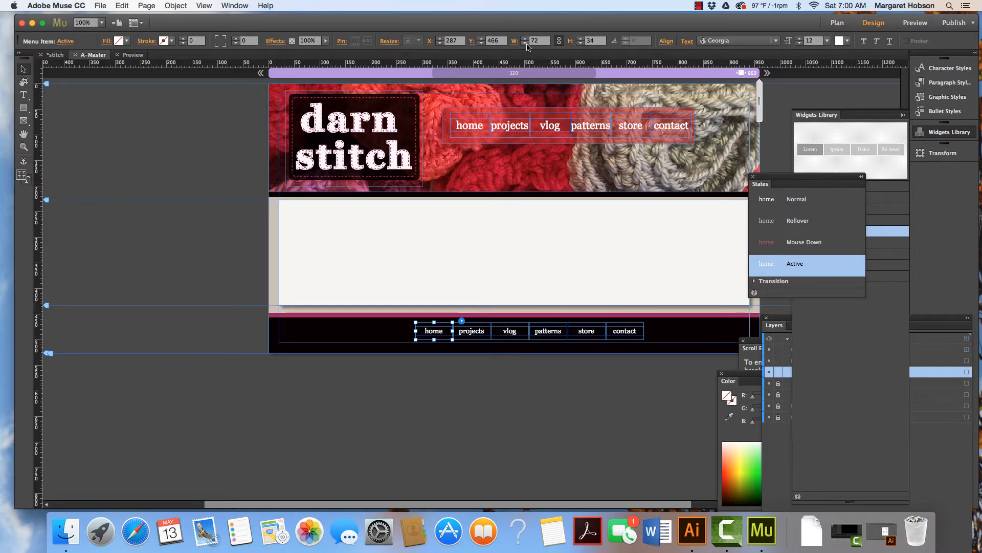
pyautogui.click(525, 44)
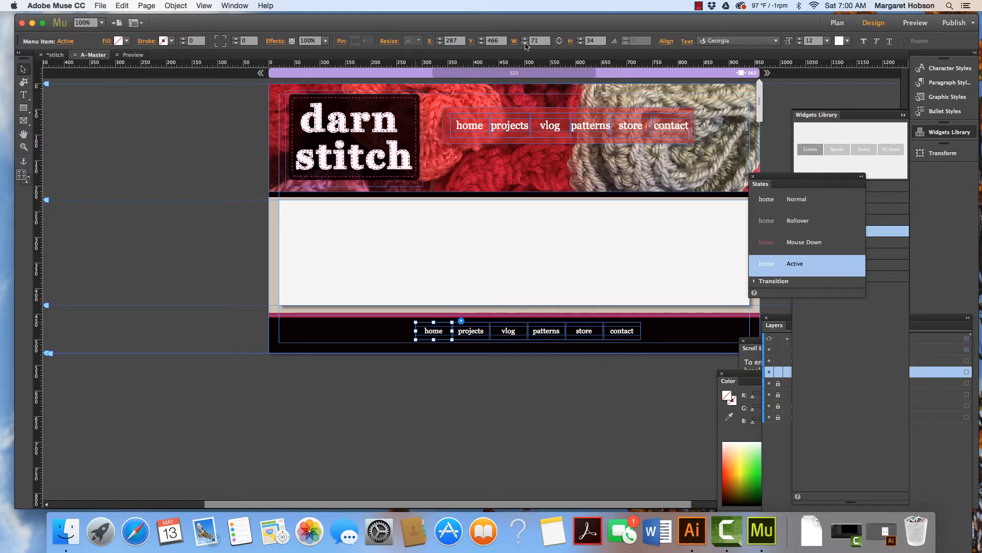
pyautogui.moveTo(525, 44); pyautogui.dragTo(526, 45)
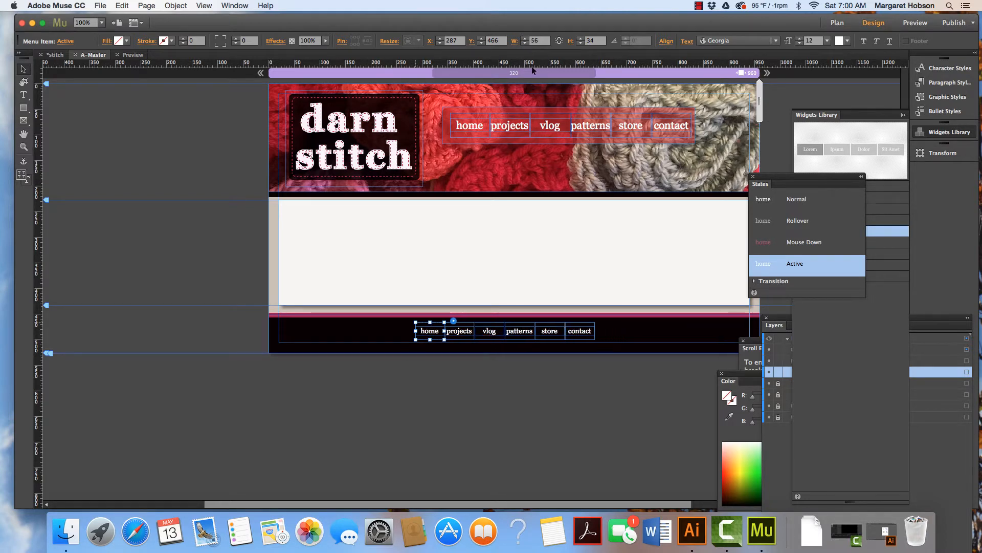
pyautogui.click(499, 328)
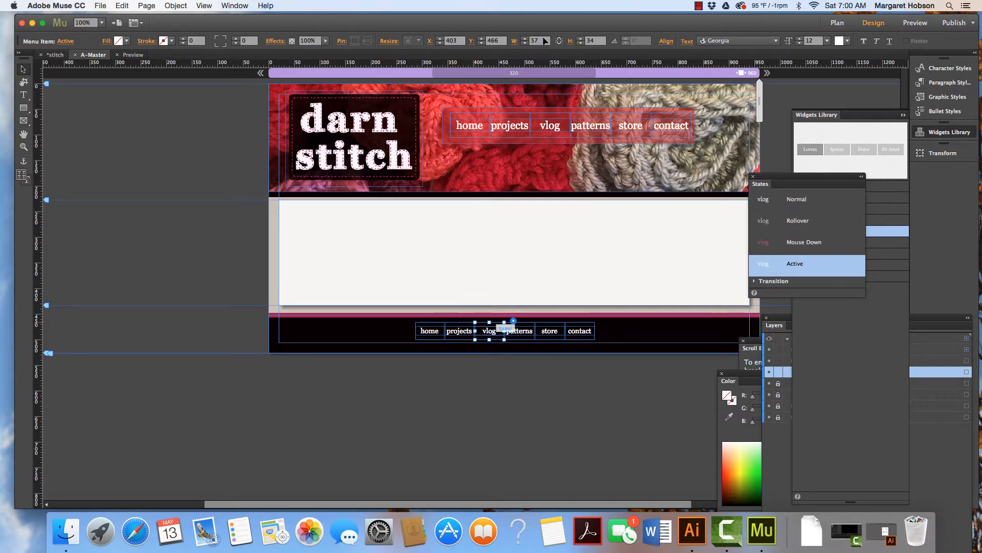
pyautogui.click(525, 44)
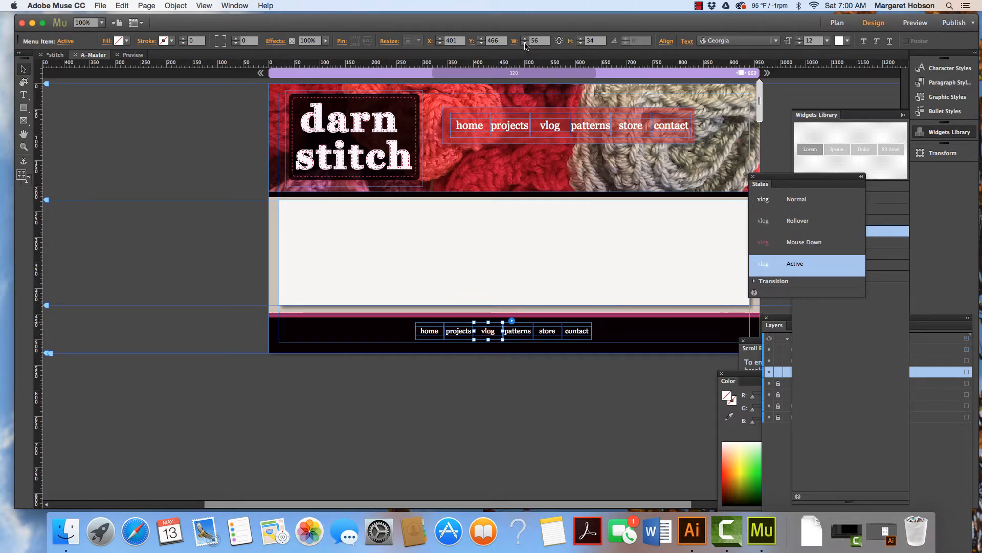
pyautogui.click(525, 44)
pyautogui.click(525, 44)
pyautogui.click(525, 44)
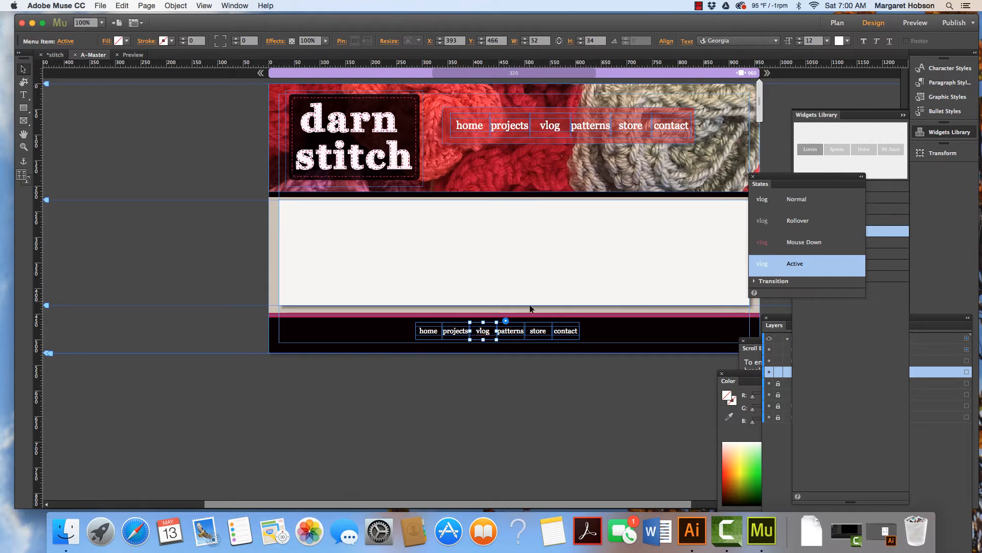
# Deselect the menu and save the site.
pyautogui.click(537, 330)
pyautogui.click(121, 146)
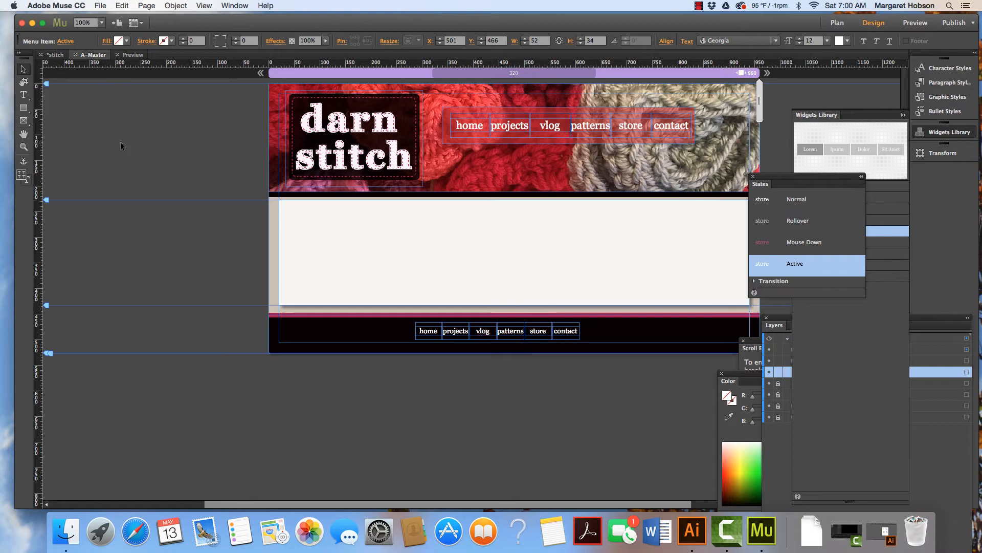
pyautogui.click(100, 5)
pyautogui.click(120, 73)
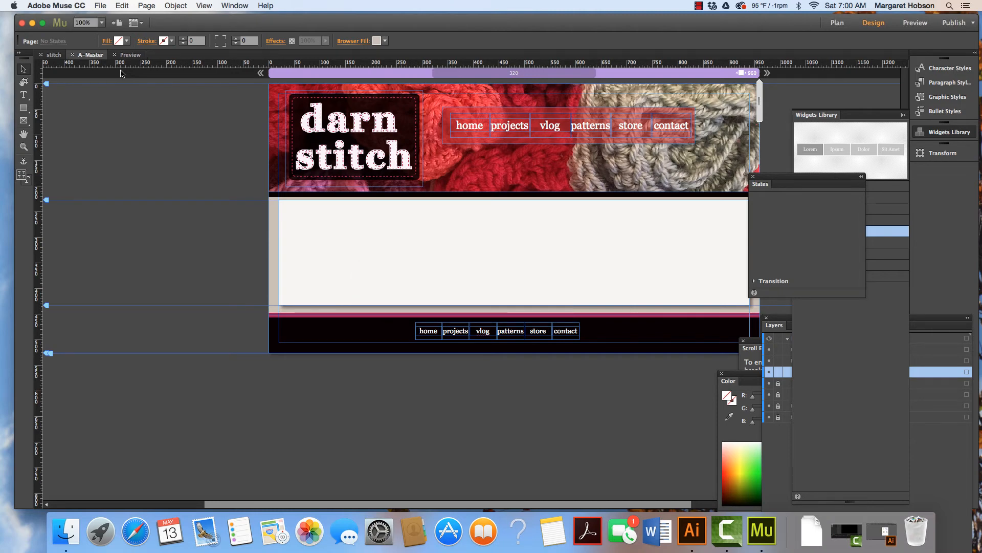
# Preview the page and scroll down to check the footer menu.
pyautogui.click(918, 24)
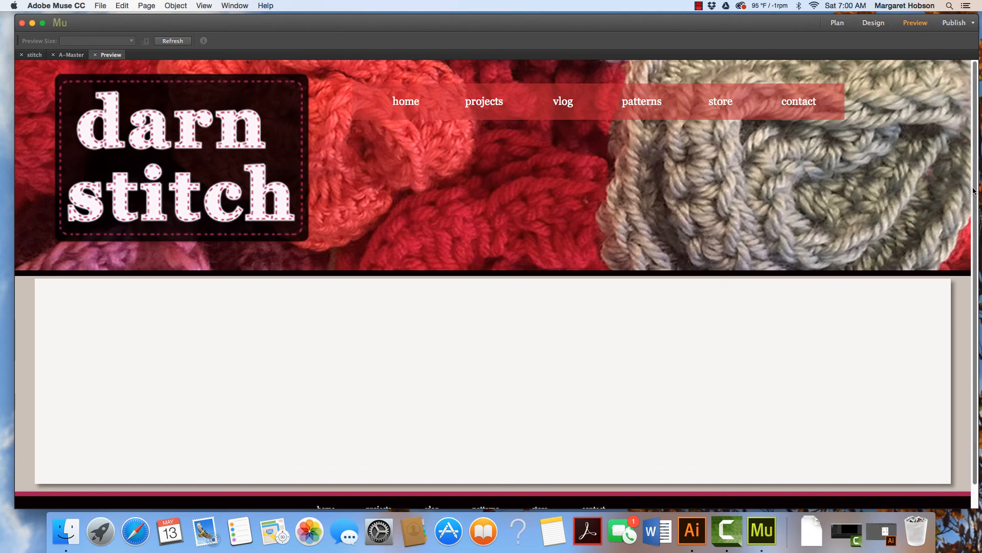
pyautogui.scroll(-1, 971, 194)
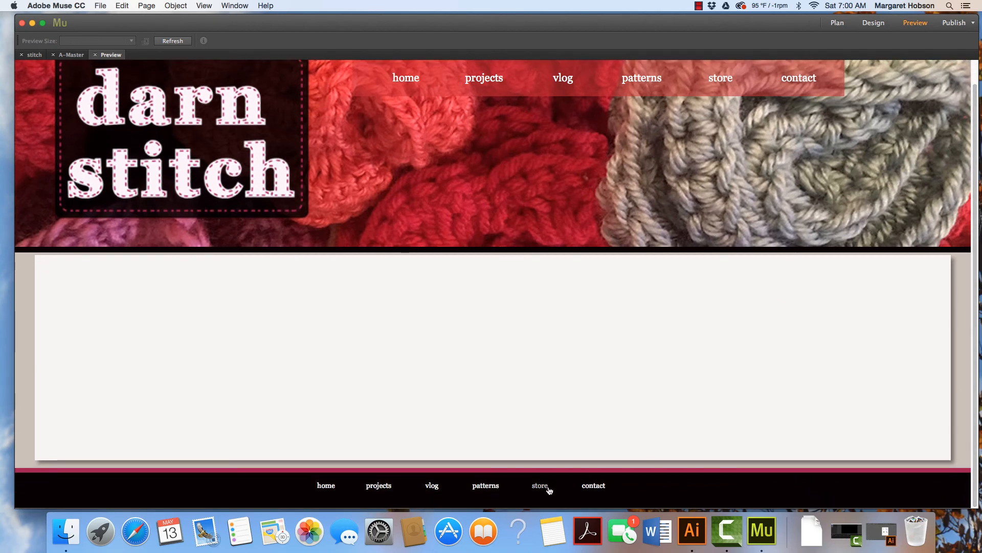